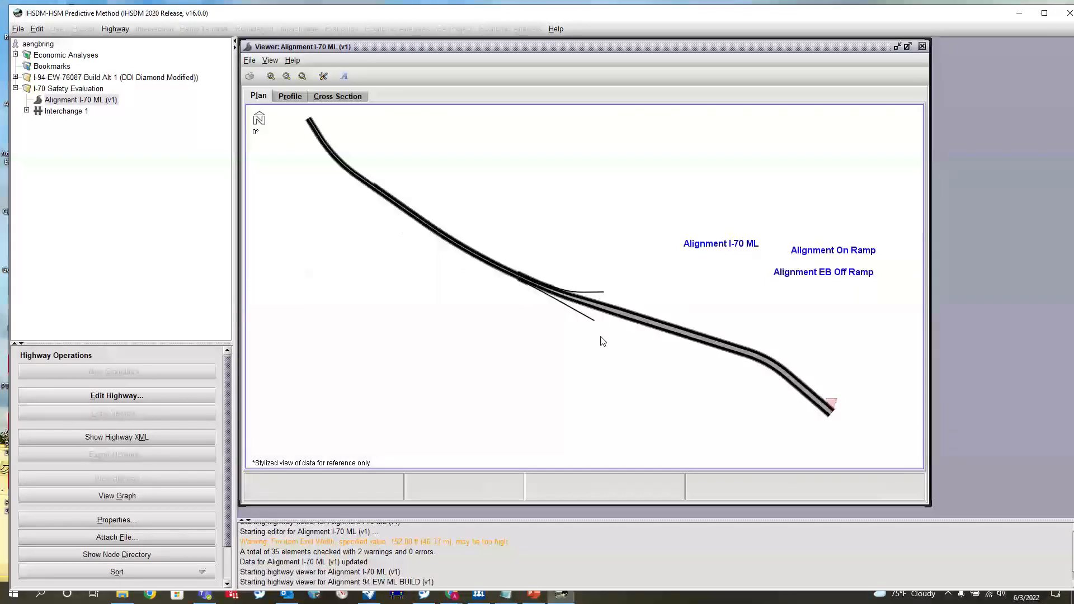
- Examine the I-70 ML alignment and its connecting ramps in the plan view
scroll(597, 224, up, 5)
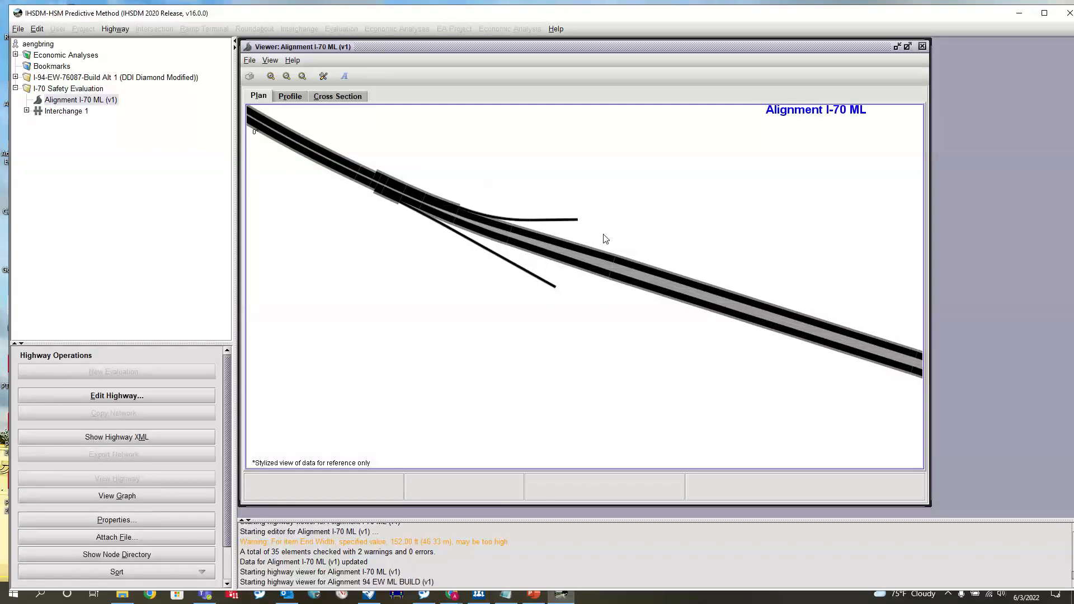
scroll(603, 234, up, 3)
scroll(604, 234, down, 5)
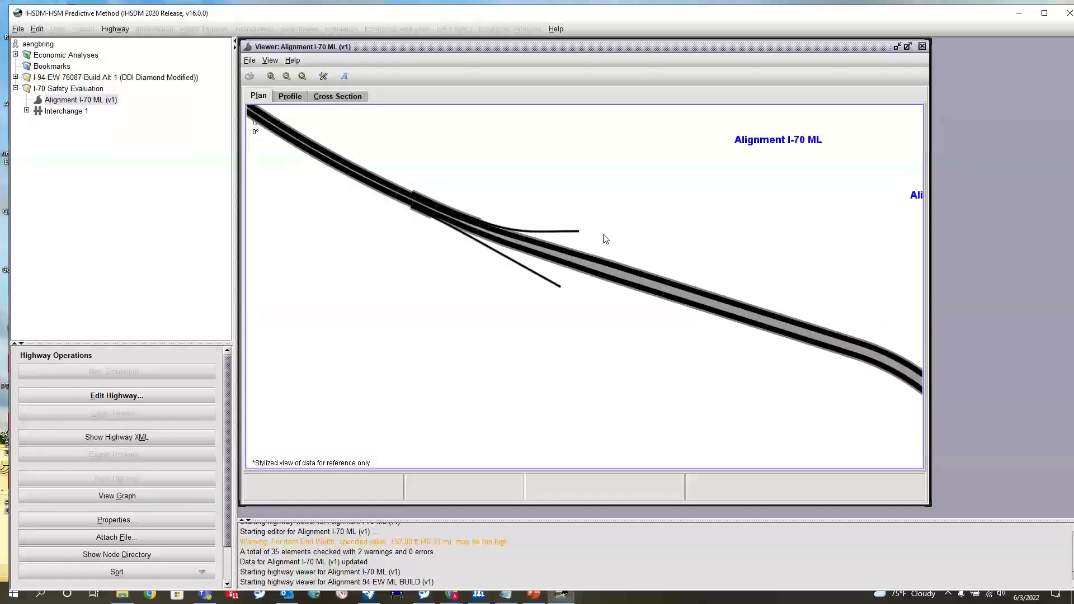
scroll(603, 234, up, 6)
scroll(541, 212, up, 2)
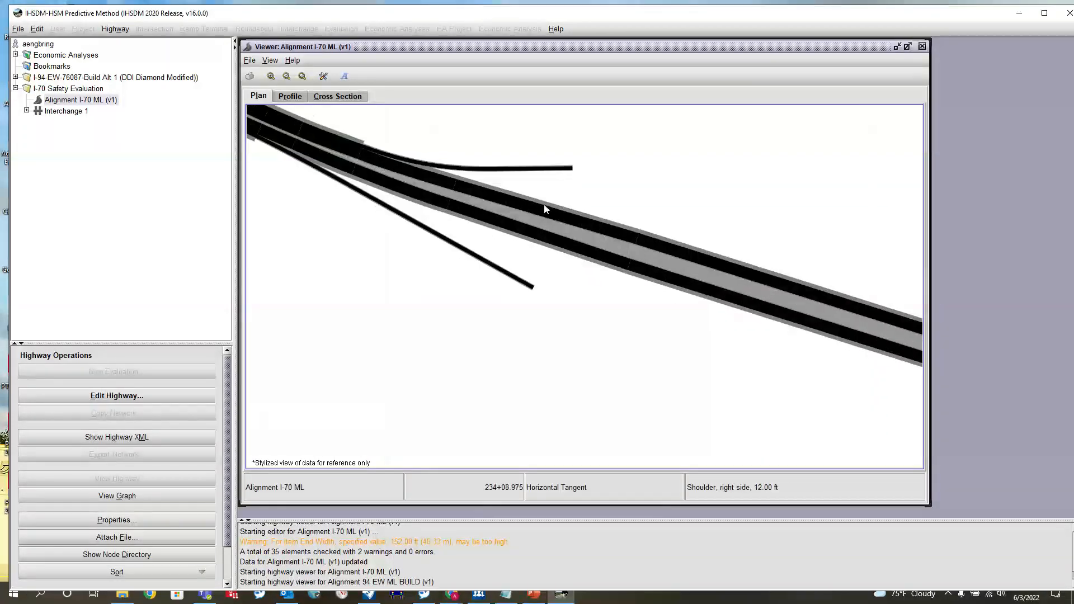
scroll(541, 213, up, 2)
scroll(535, 250, down, 2)
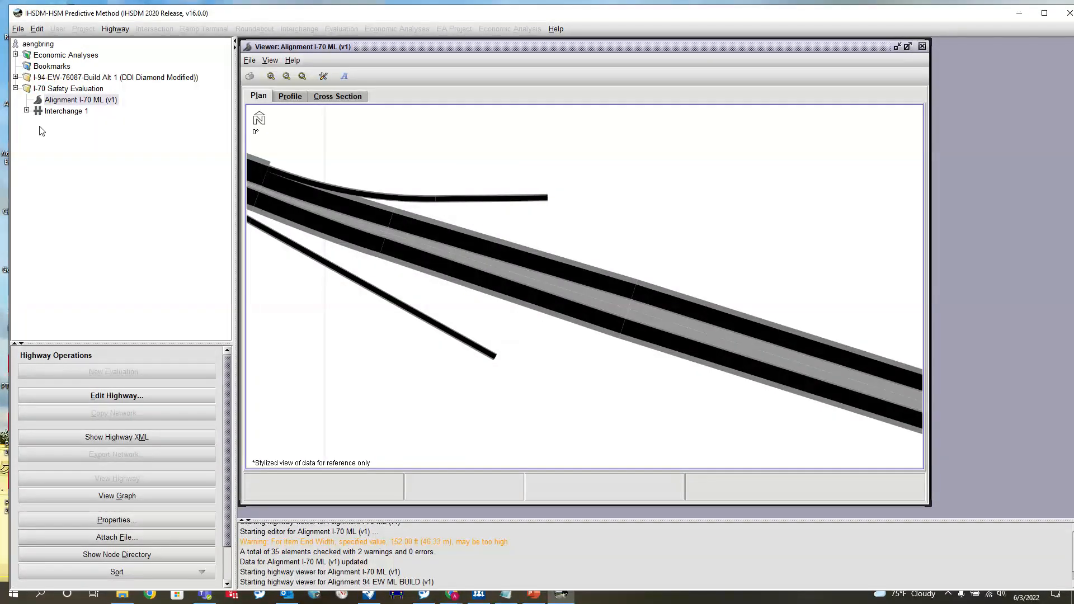
- Expand Interchange 1 in the I-70 Safety Evaluation project and select its Alignment Crossroad highway
click(26, 111)
click(81, 145)
click(91, 124)
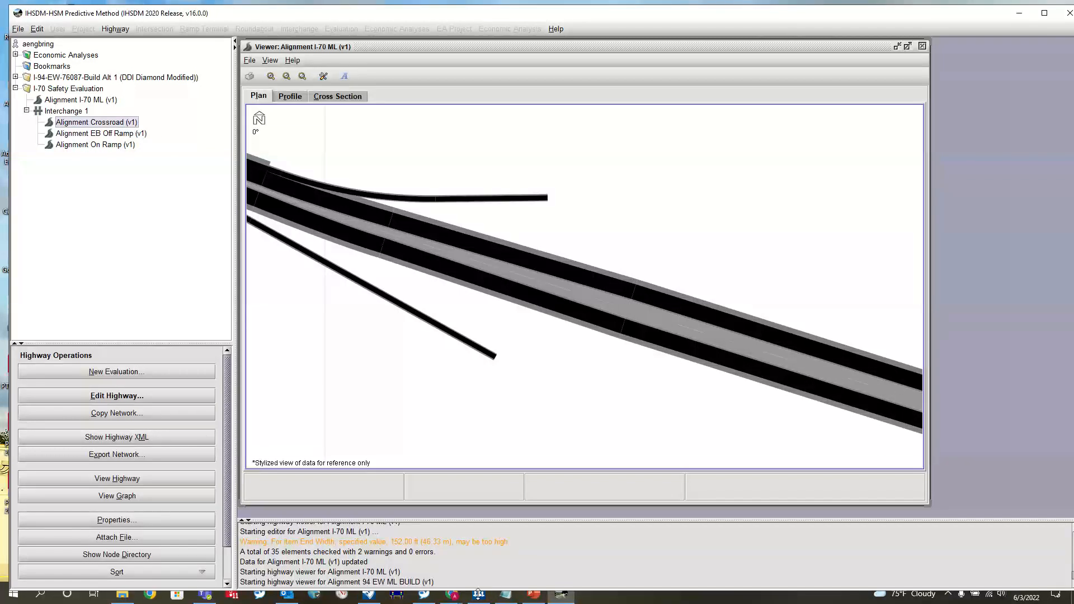
- Switch to OpenRoads Designer and inspect the Crossroad alignment where the eastbound off ramp meets it
click(371, 595)
scroll(493, 326, down, 8)
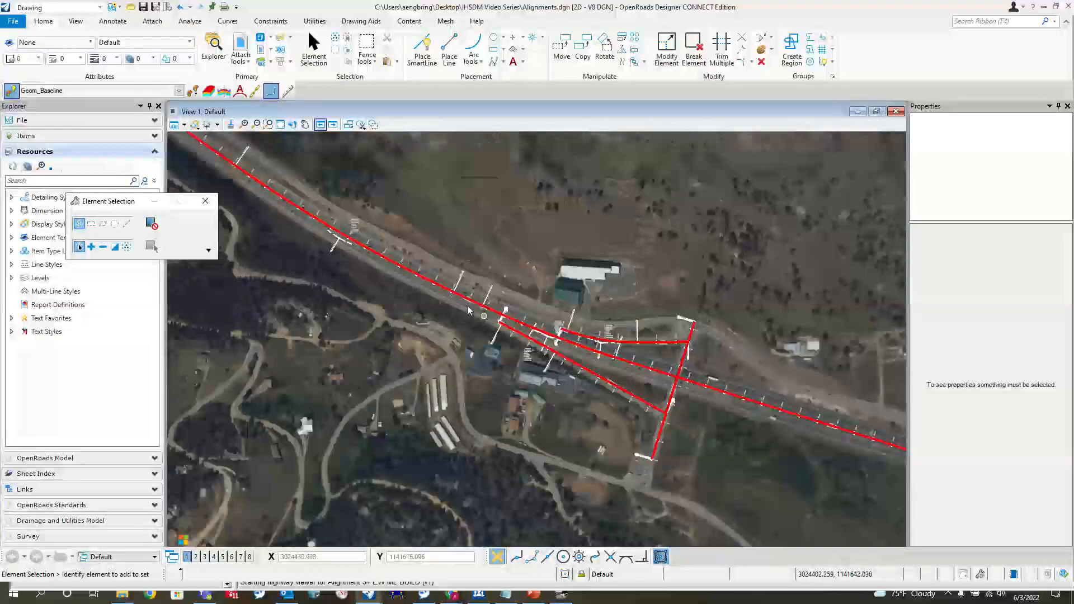
scroll(570, 345, up, 4)
scroll(576, 351, up, 2)
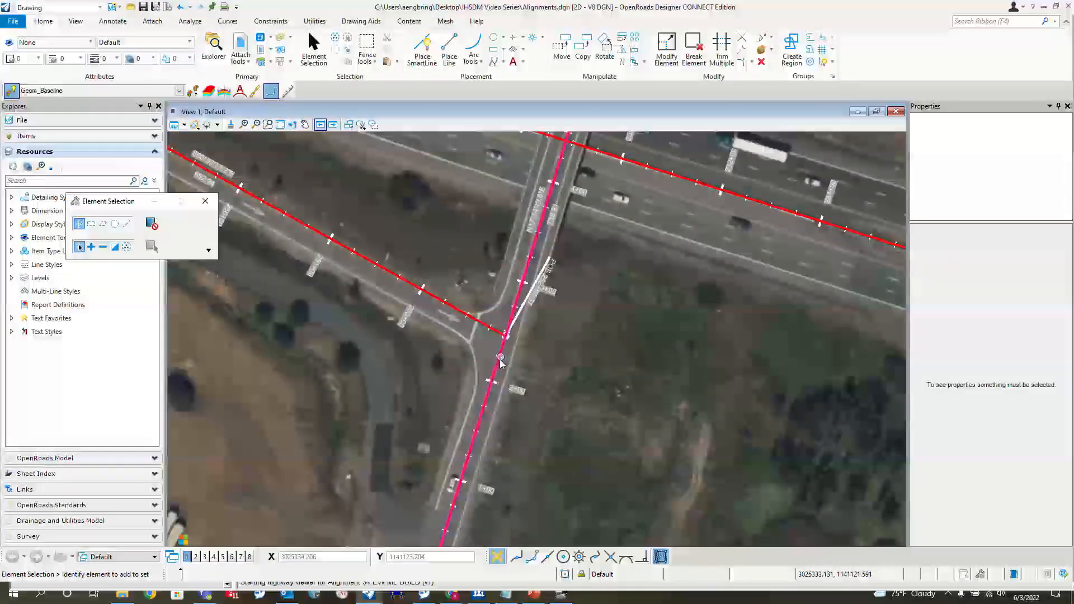
click(511, 356)
scroll(505, 339, up, 2)
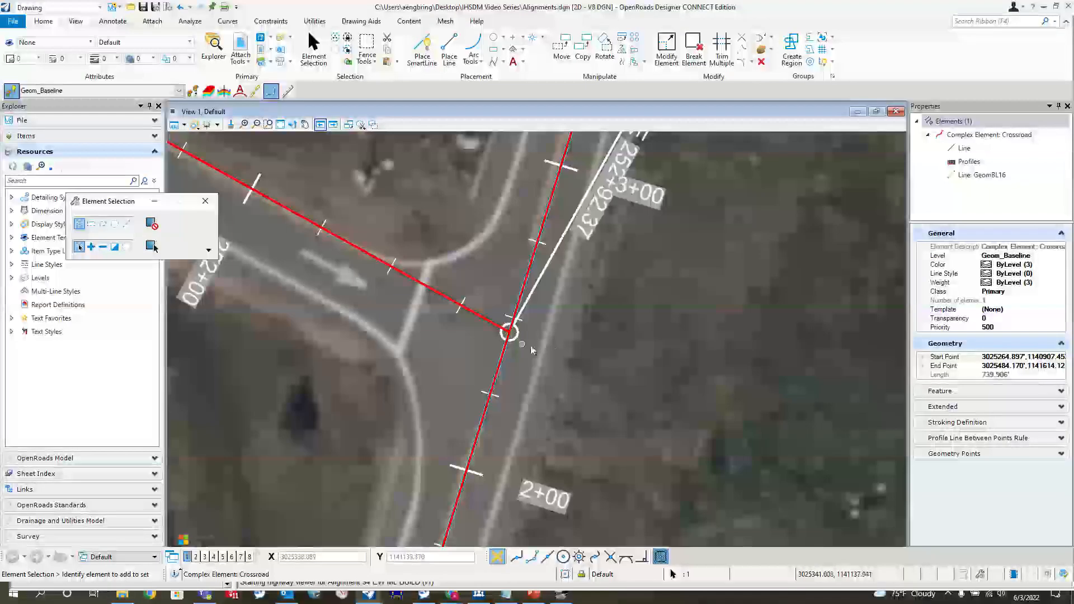
drag(552, 343, 584, 371)
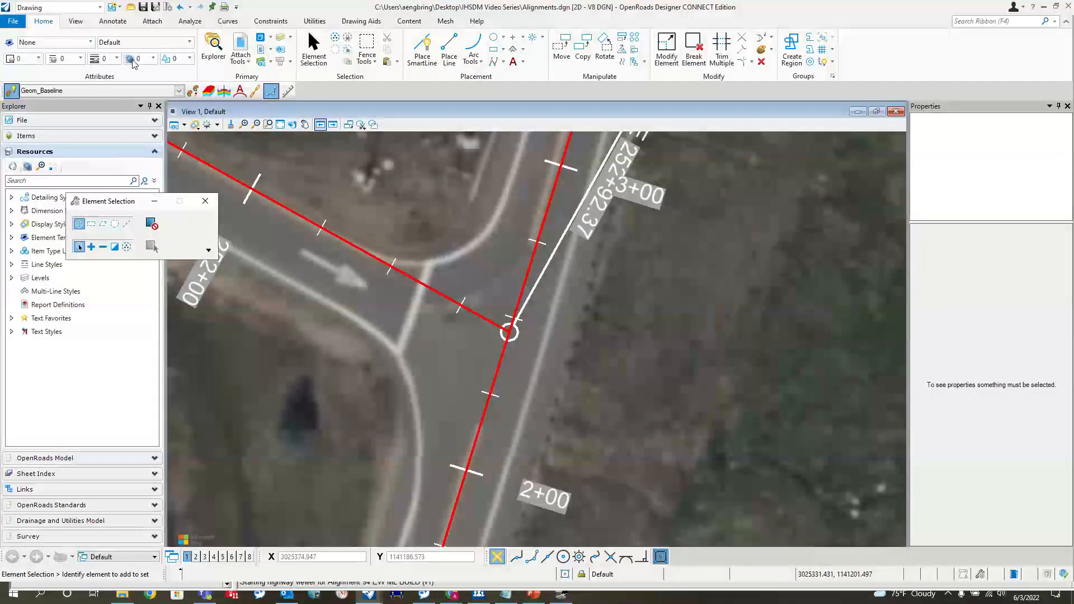
click(326, 57)
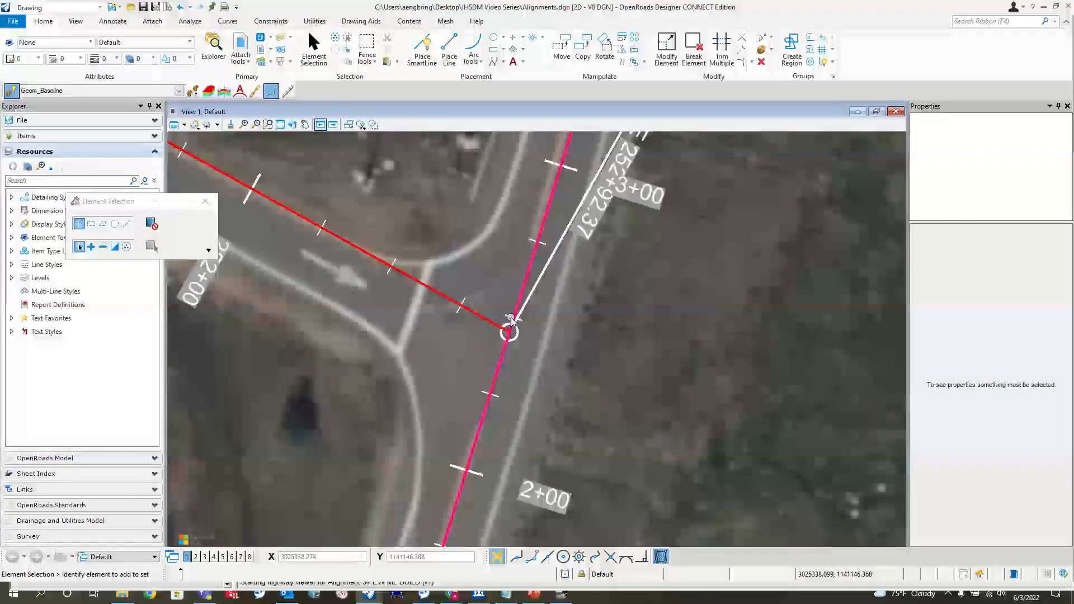
- Examine the off ramp's end point and the crossroad stationing around it
scroll(510, 319, down, 2)
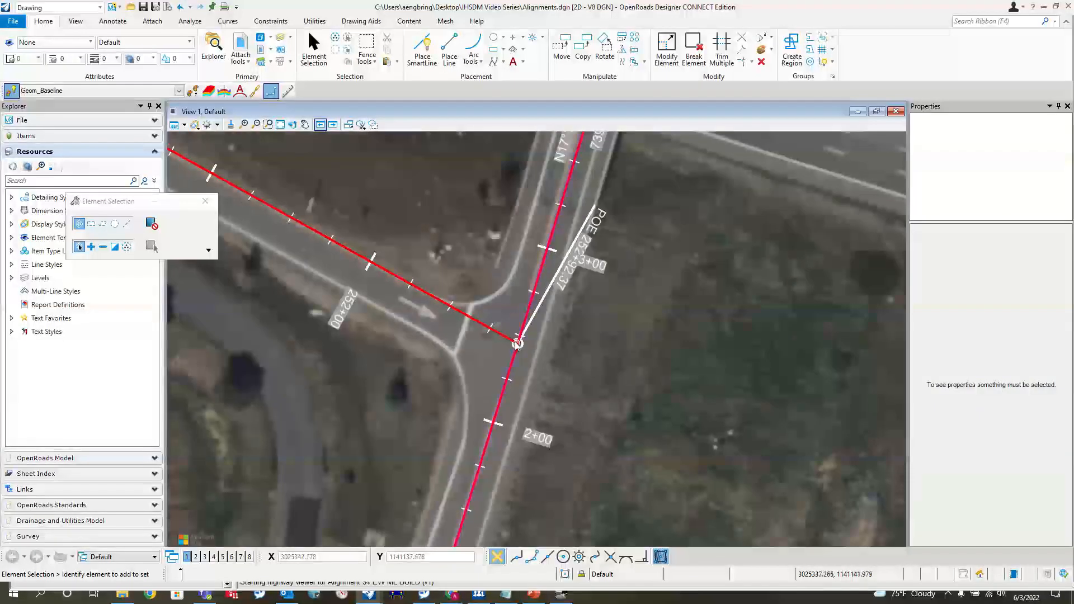
scroll(530, 310, up, 3)
scroll(532, 310, down, 3)
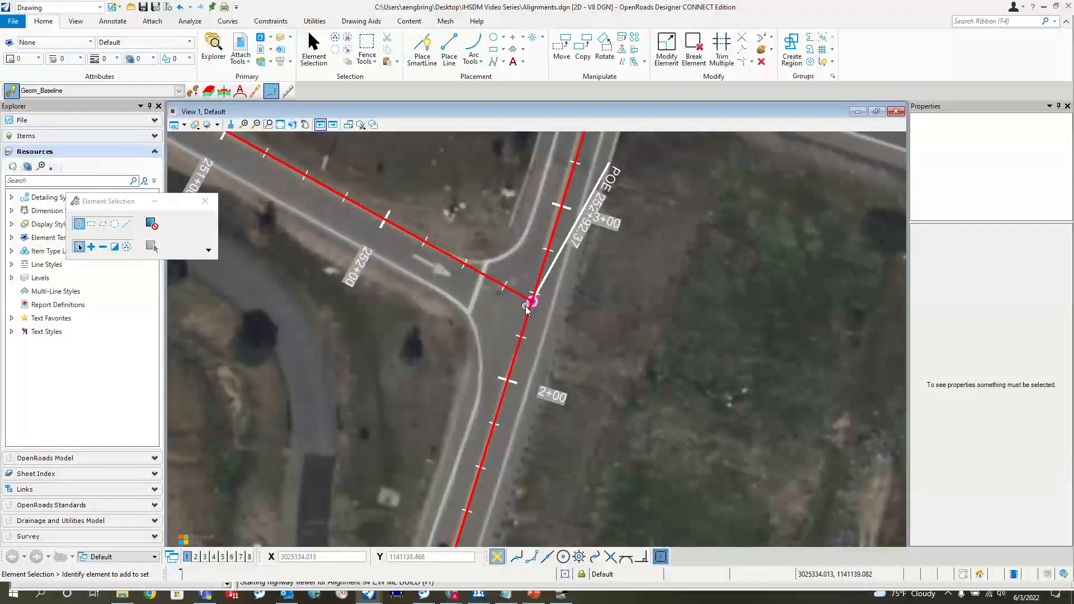
scroll(529, 302, up, 1)
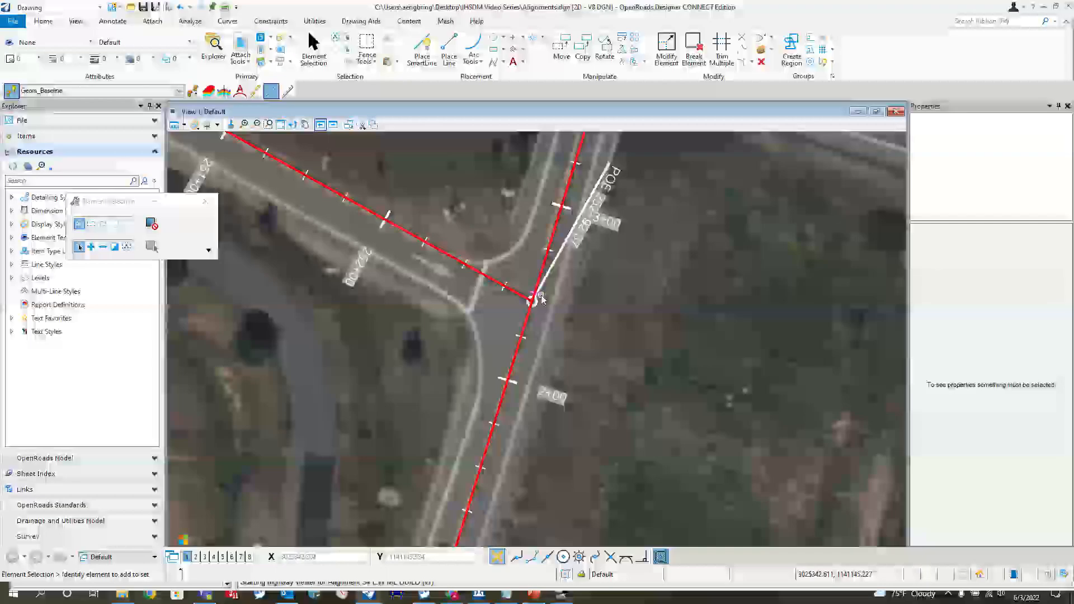
scroll(537, 301, up, 2)
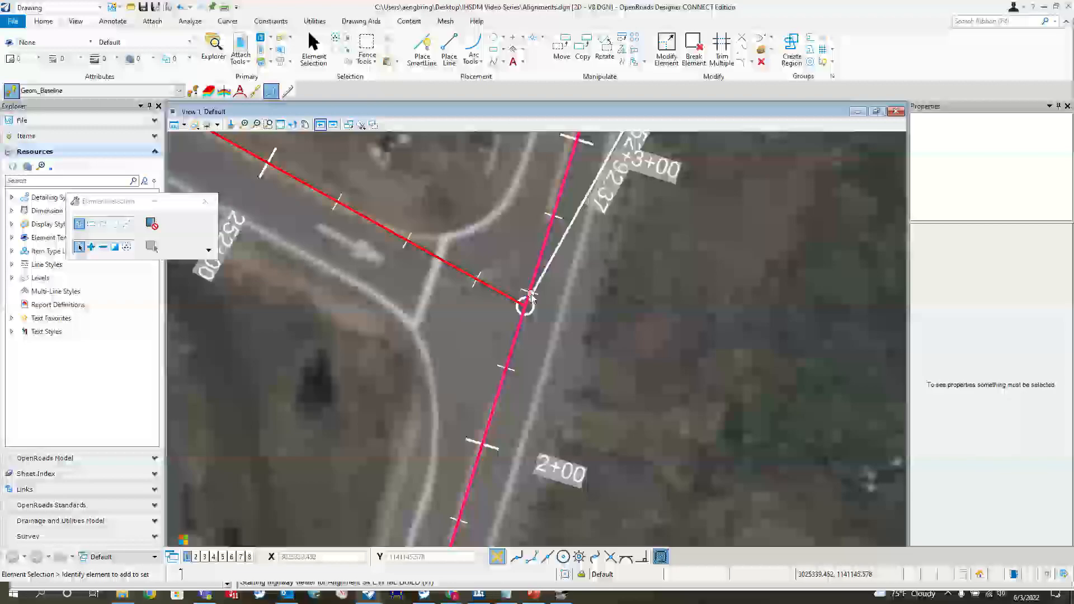
scroll(526, 302, down, 2)
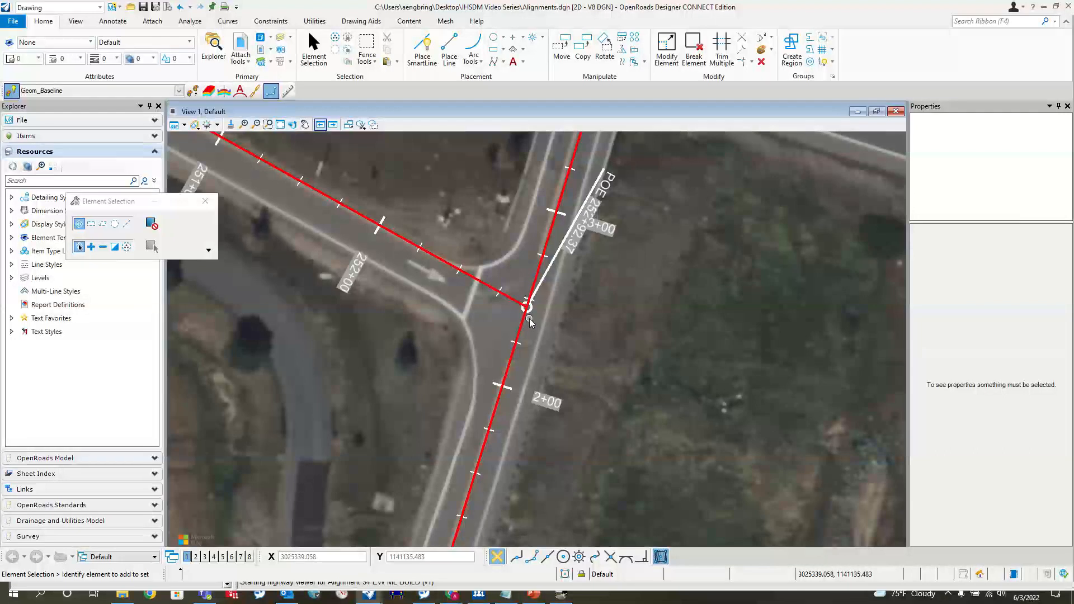
scroll(529, 323, down, 2)
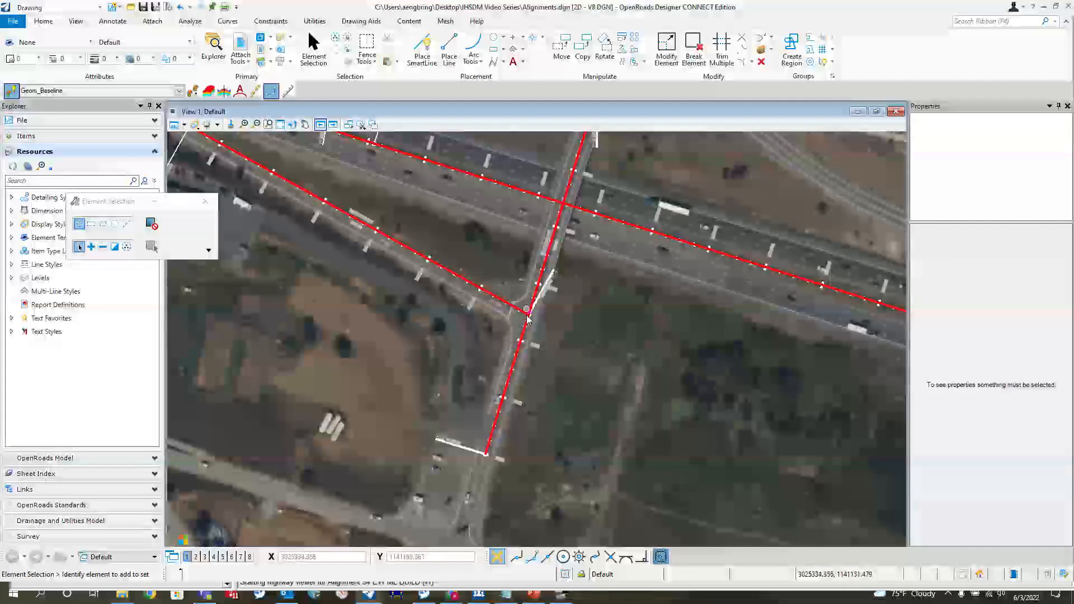
- Examine the on ramp's junction with the crossroad and compare it with the eastbound off ramp junction
scroll(528, 319, down, 2)
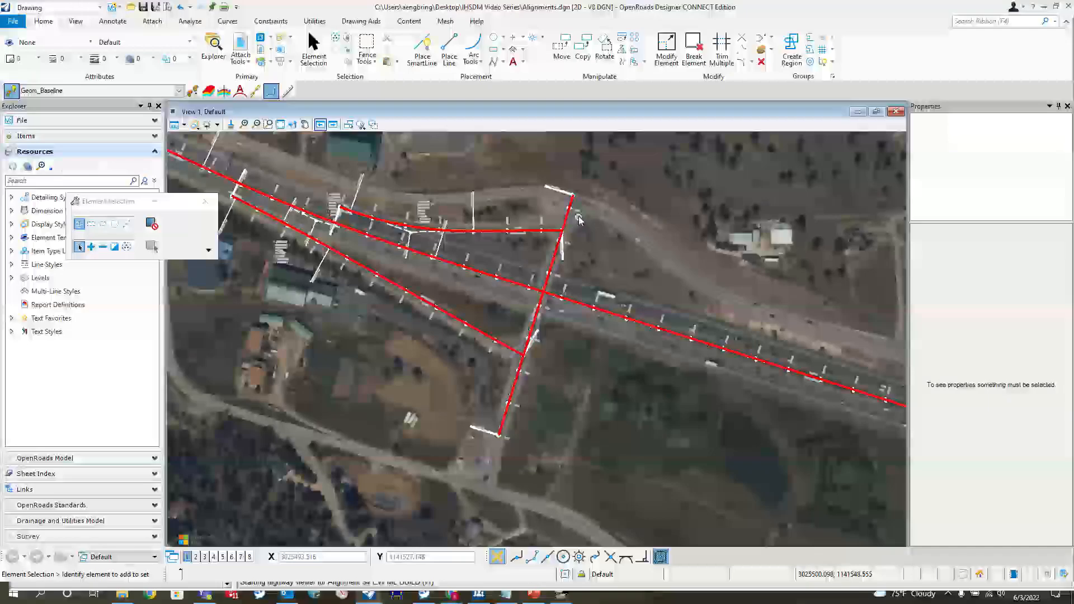
scroll(579, 220, up, 5)
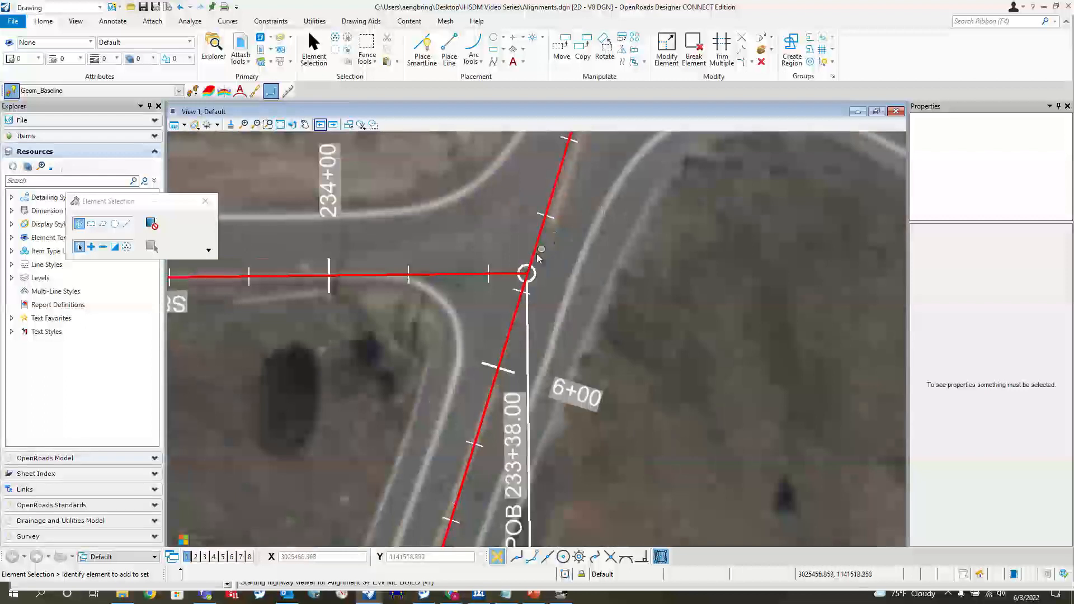
scroll(520, 276, up, 1)
scroll(520, 276, down, 1)
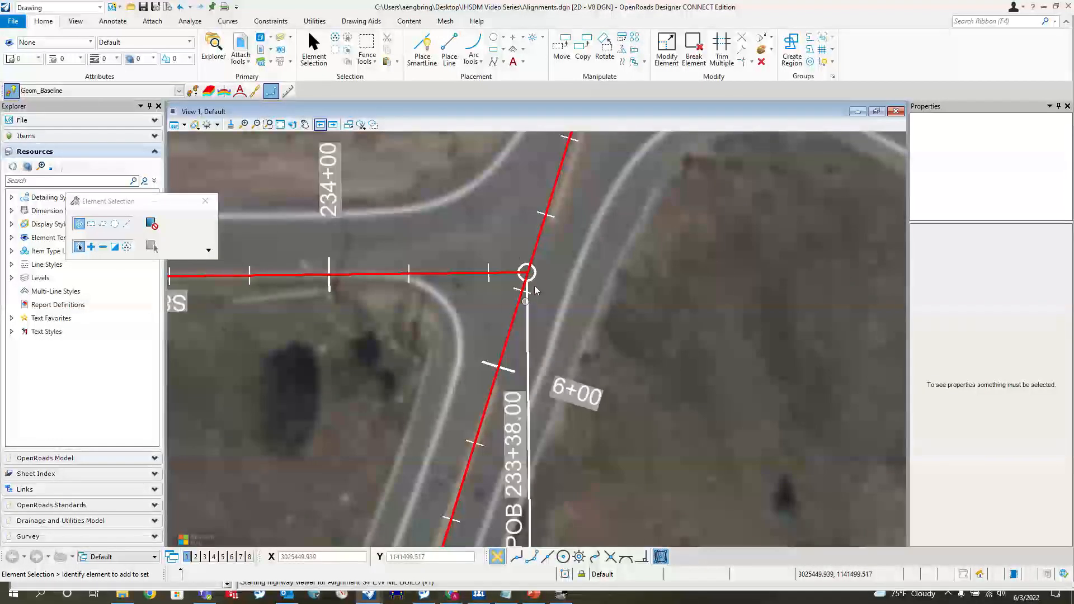
scroll(556, 252, down, 3)
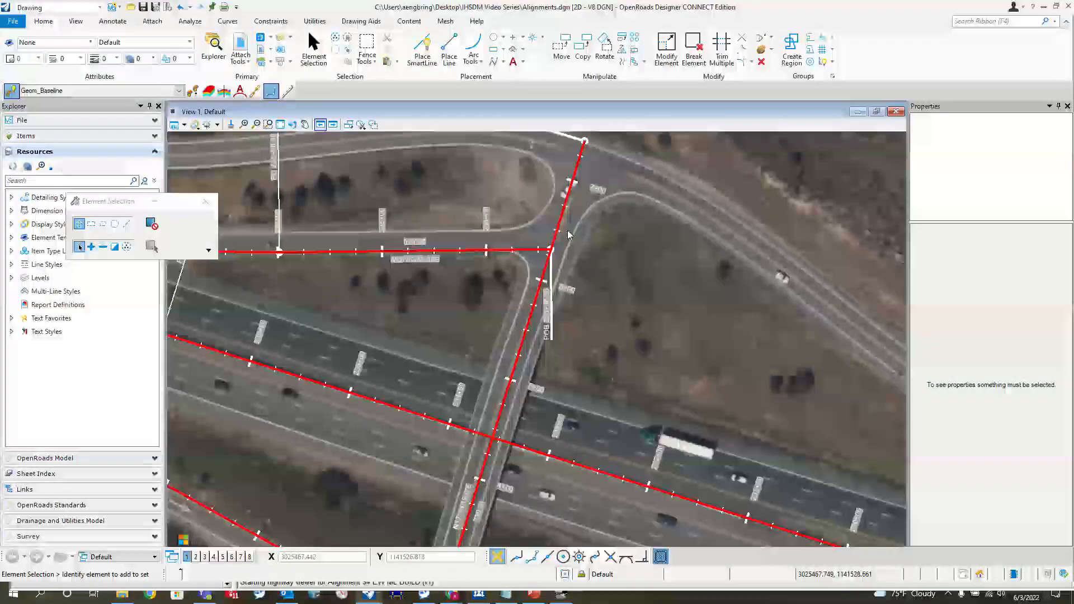
scroll(551, 266, down, 1)
scroll(476, 500, up, 2)
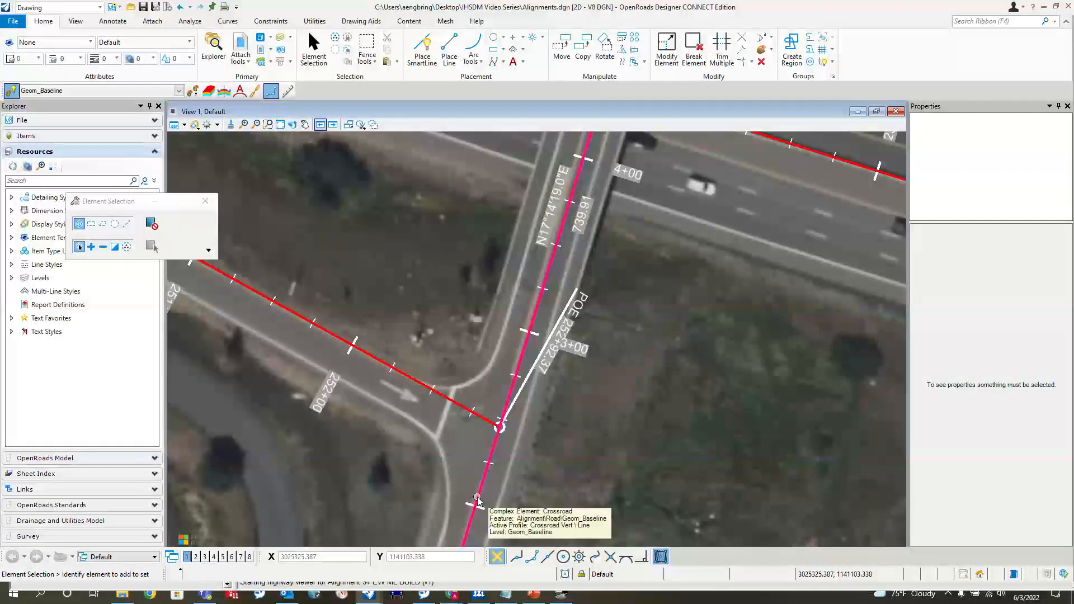
scroll(487, 369, down, 1)
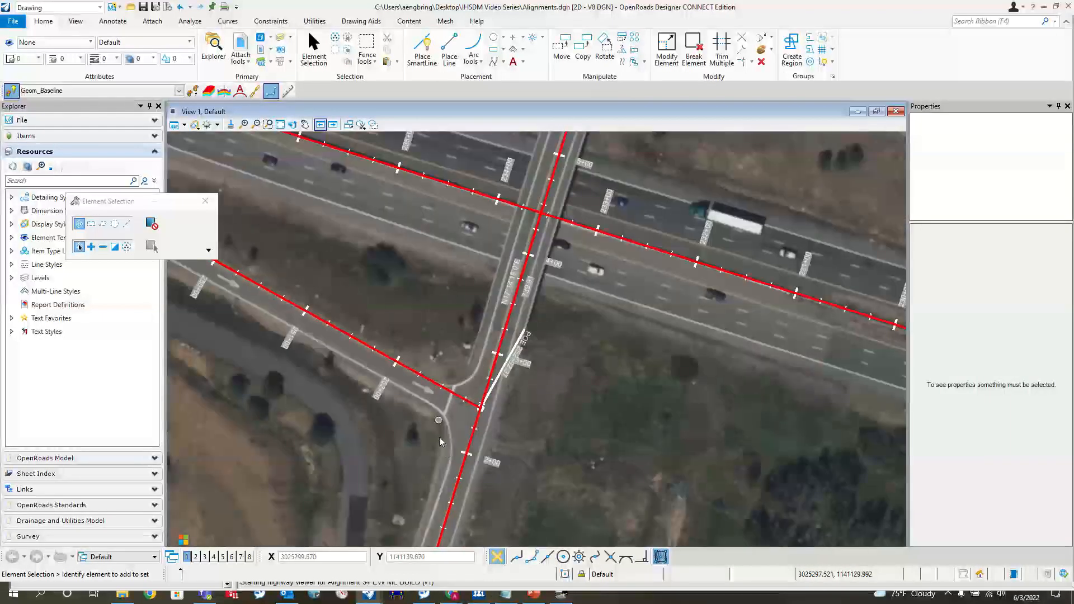
scroll(487, 369, down, 1)
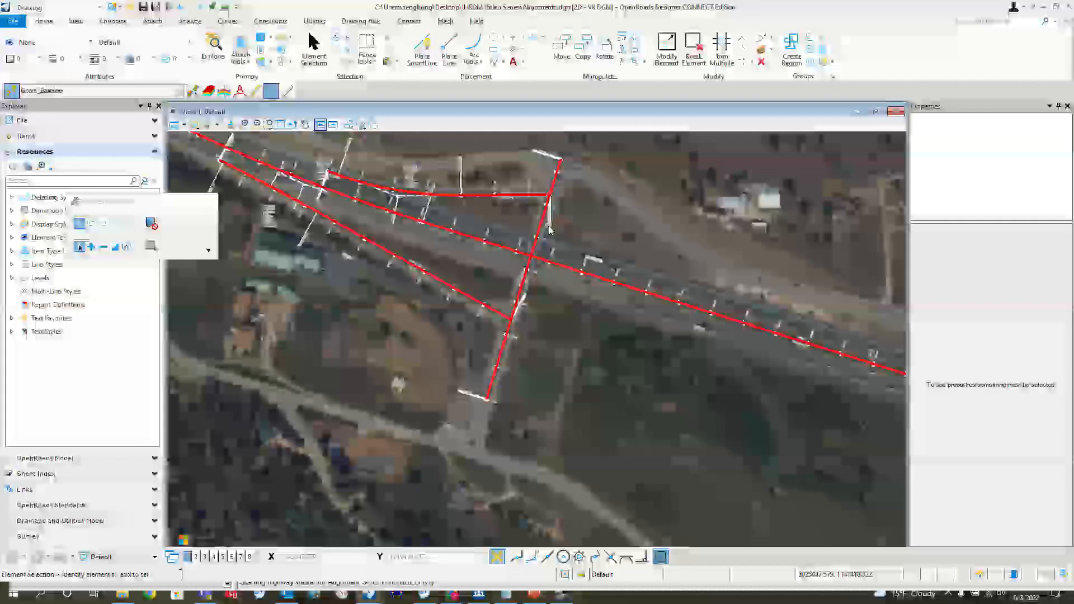
scroll(505, 300, up, 2)
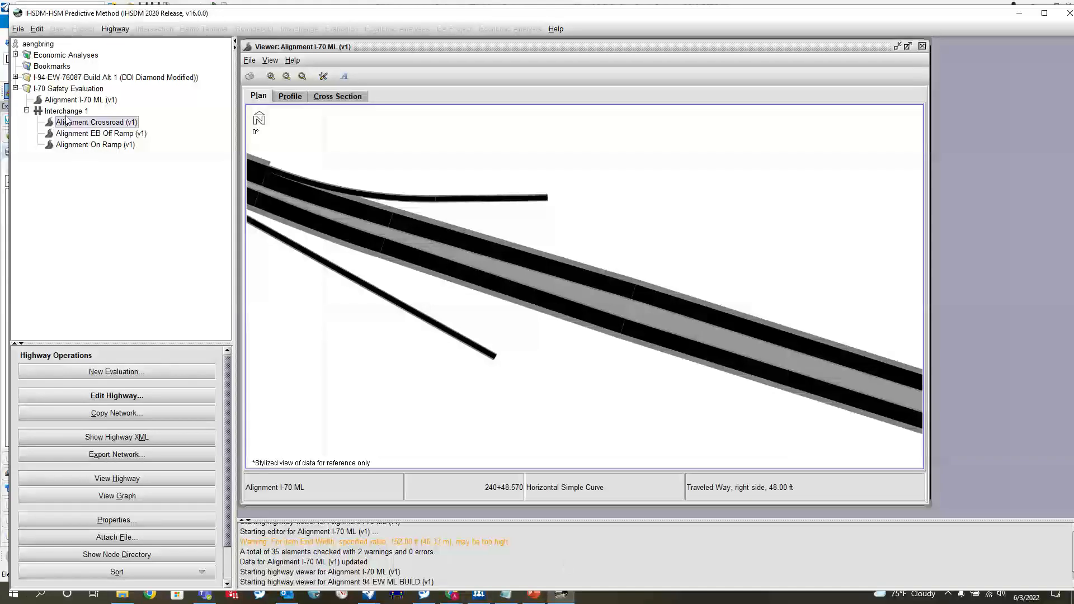
- Return to IHSDM and start a new ramp terminal in Interchange 1 titled "EB Ramp Terminal"
click(66, 111)
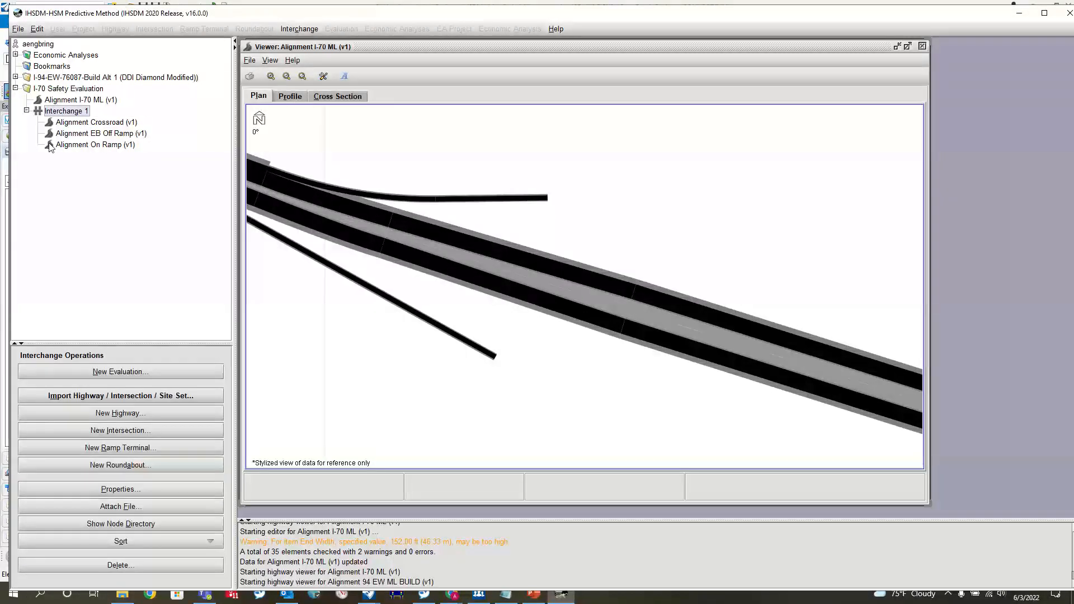
click(103, 451)
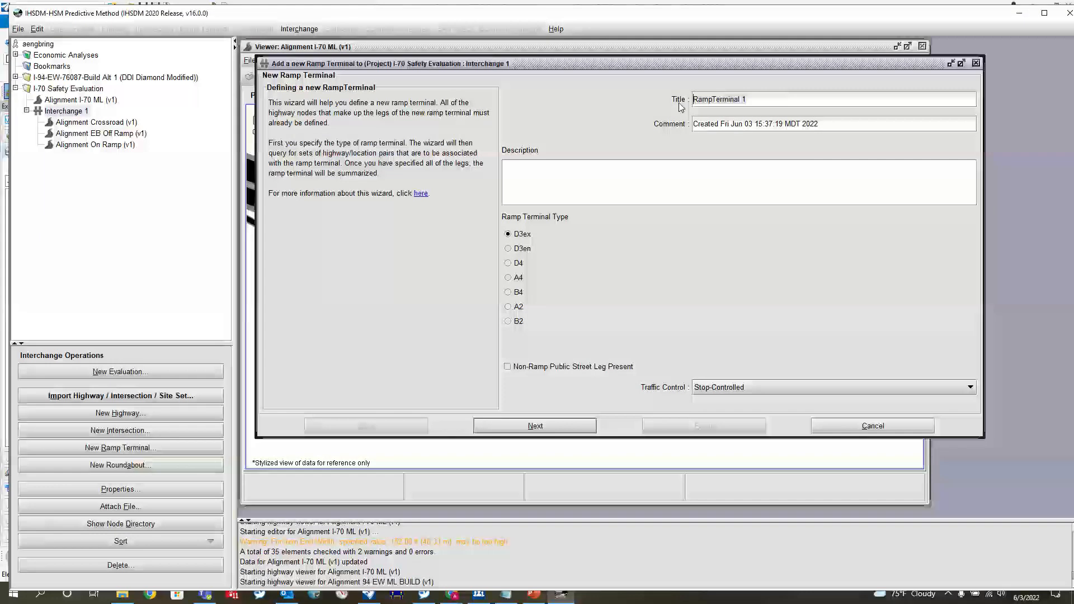
key(ctrl+a)
text(EB Ramp Termin)
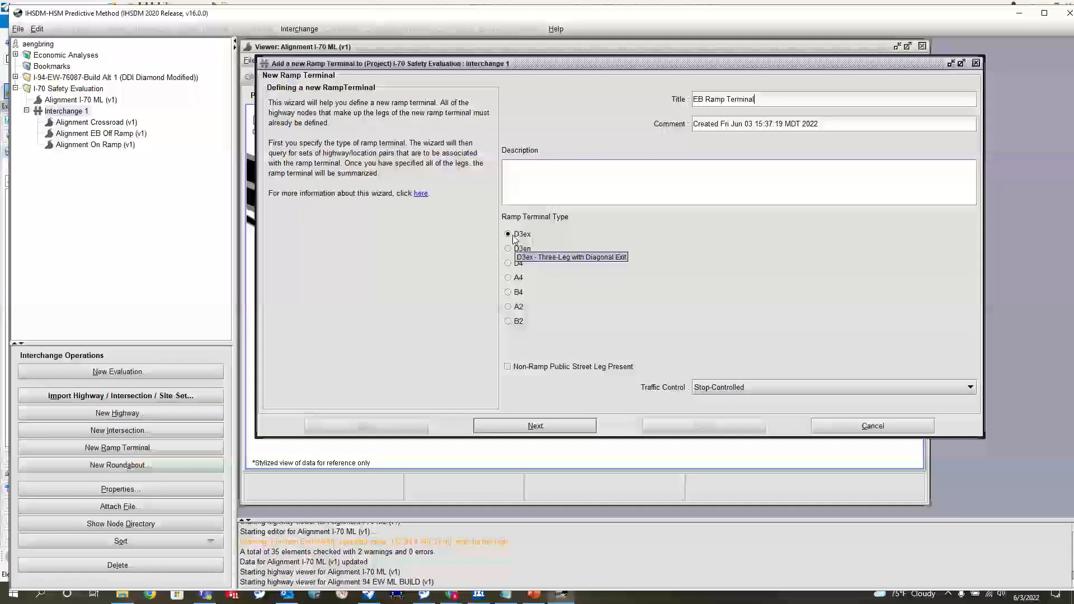
- Check the location in Google Maps, keep type D3ex with Stop-Controlled traffic control, and continue to the crossroad definition
click(742, 391)
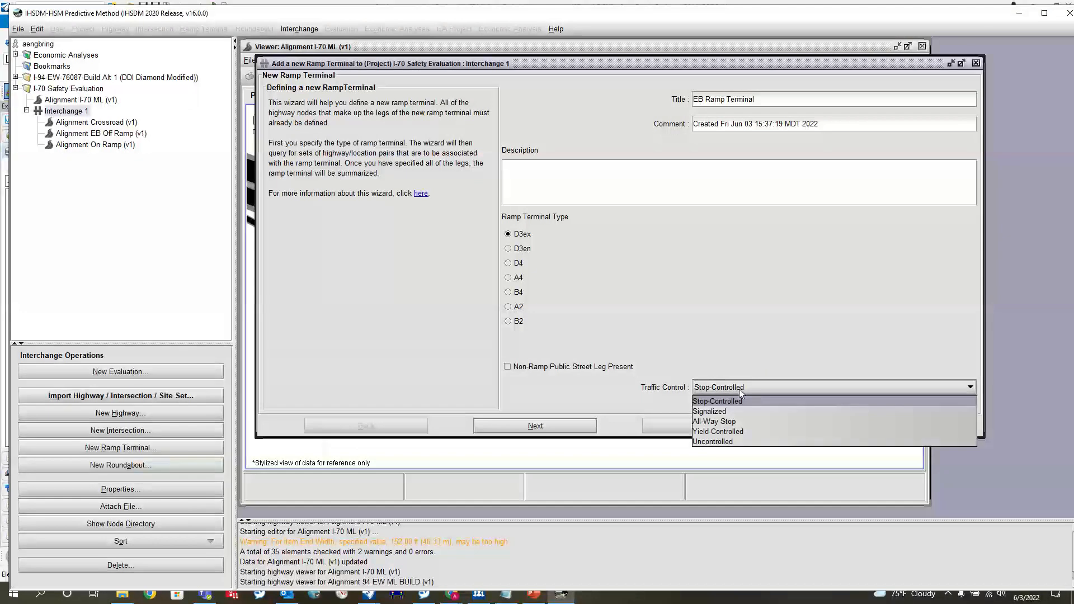
click(740, 391)
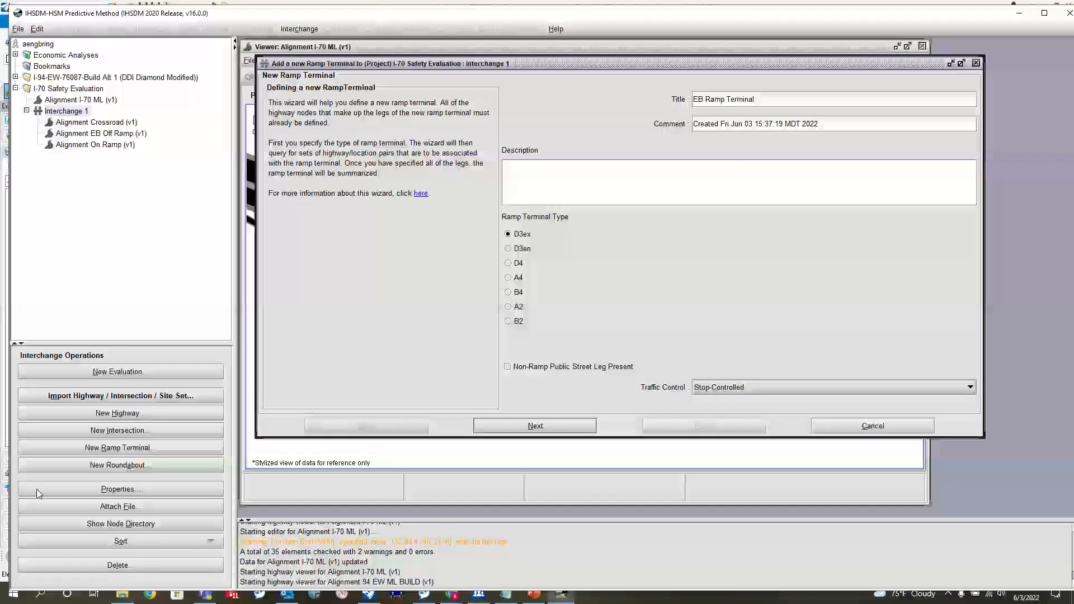
click(451, 593)
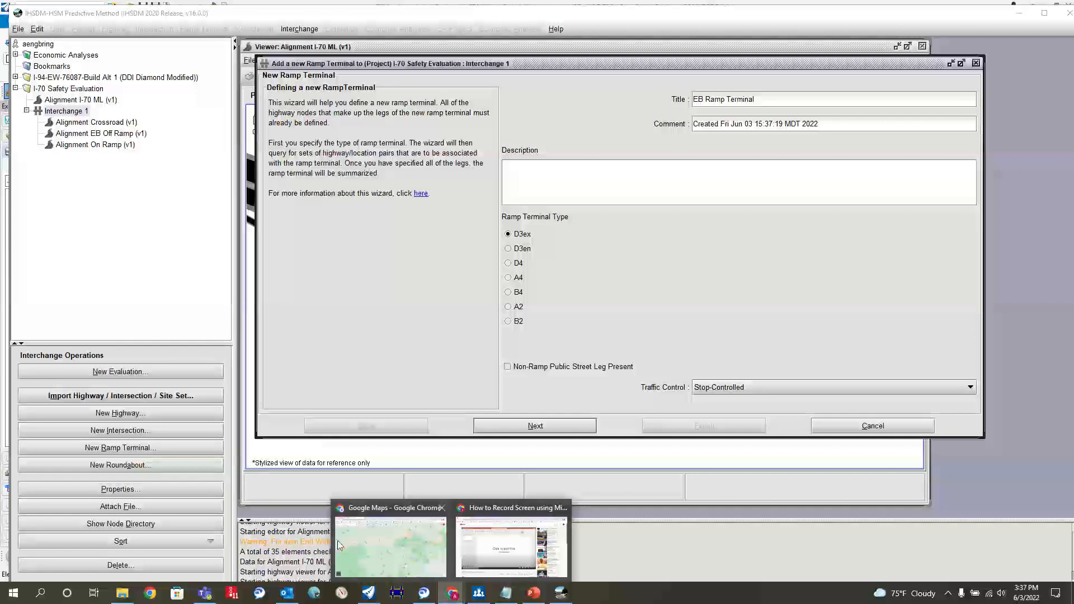
click(417, 545)
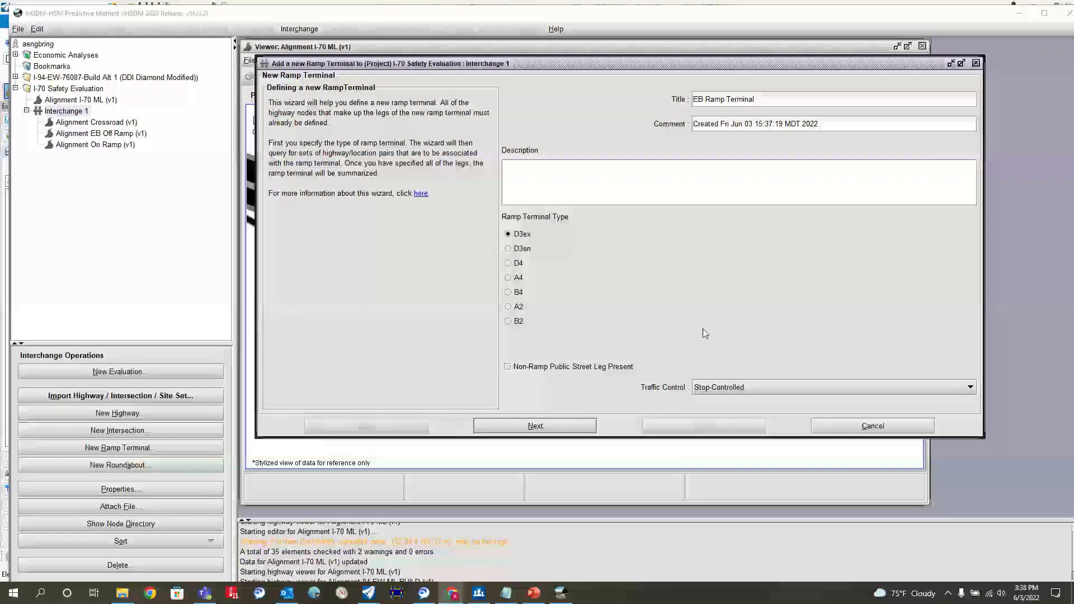
click(557, 424)
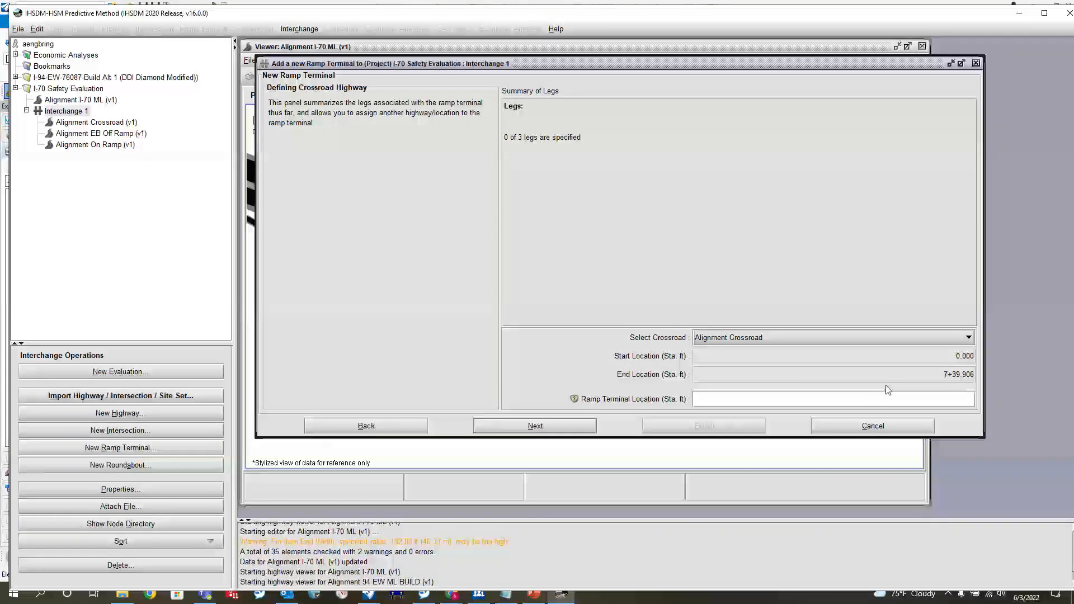
- Check the crossroad stationing in OpenRoads Designer, set the ramp terminal location on Alignment Crossroad to 2+50 in IHSDM, and continue
click(833, 400)
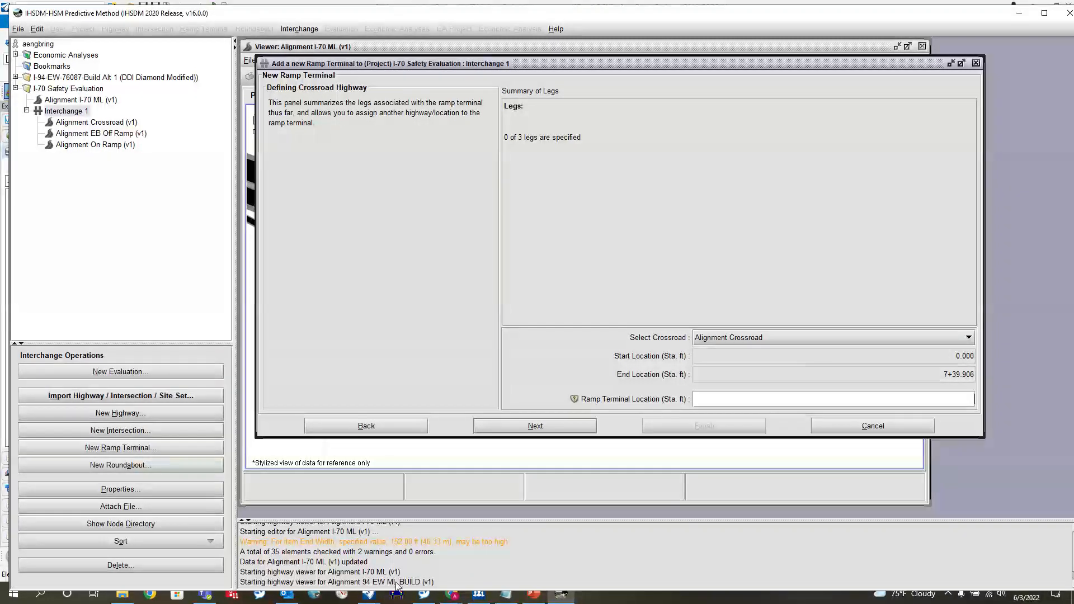
click(369, 594)
scroll(506, 318, up, 10)
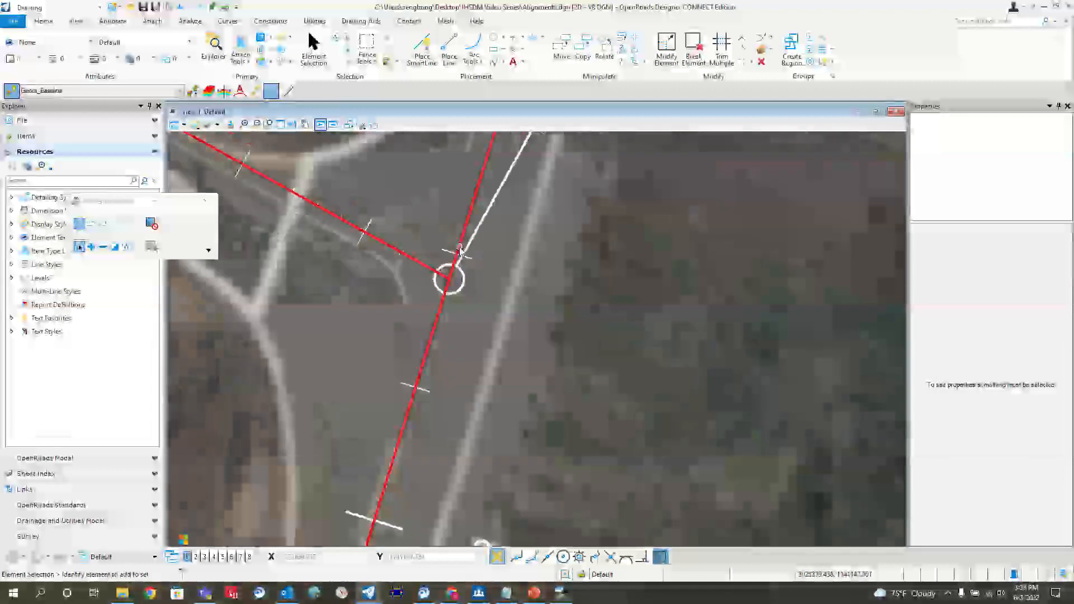
scroll(529, 299, down, 2)
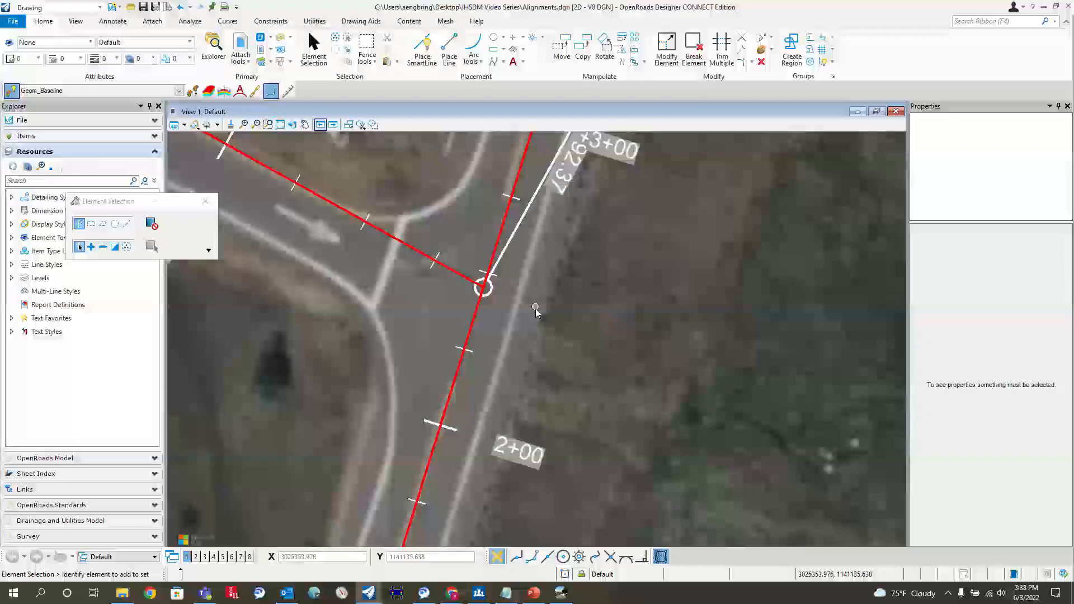
click(1042, 7)
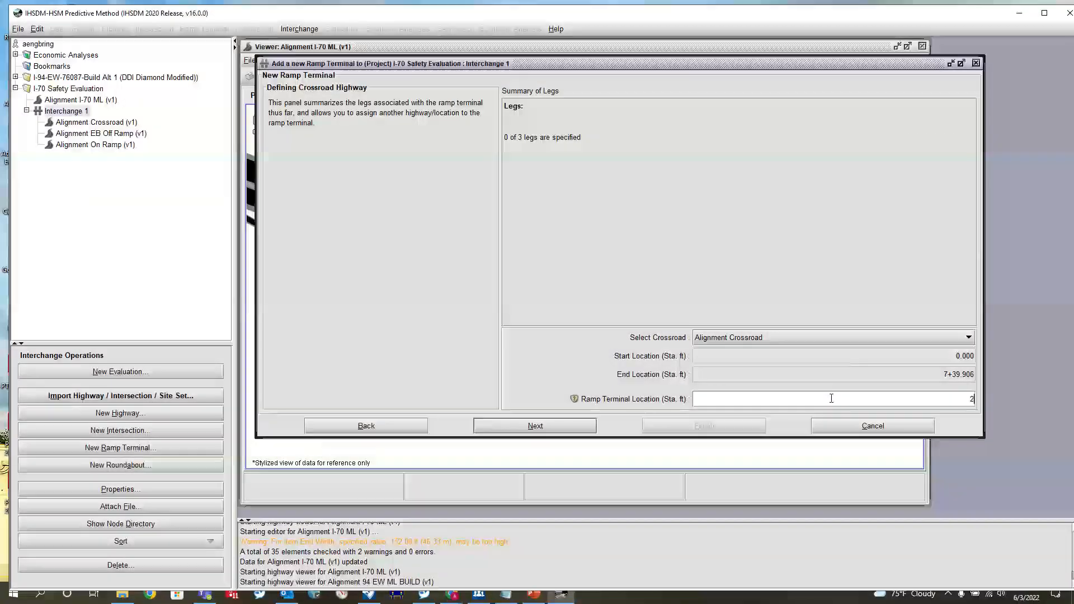
text(2+50)
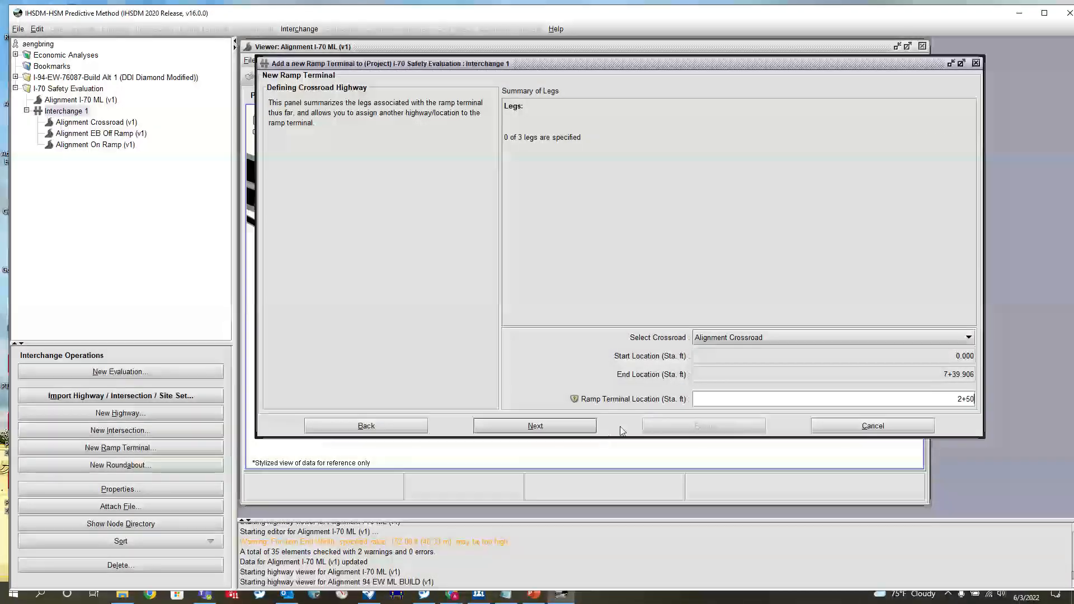
click(561, 426)
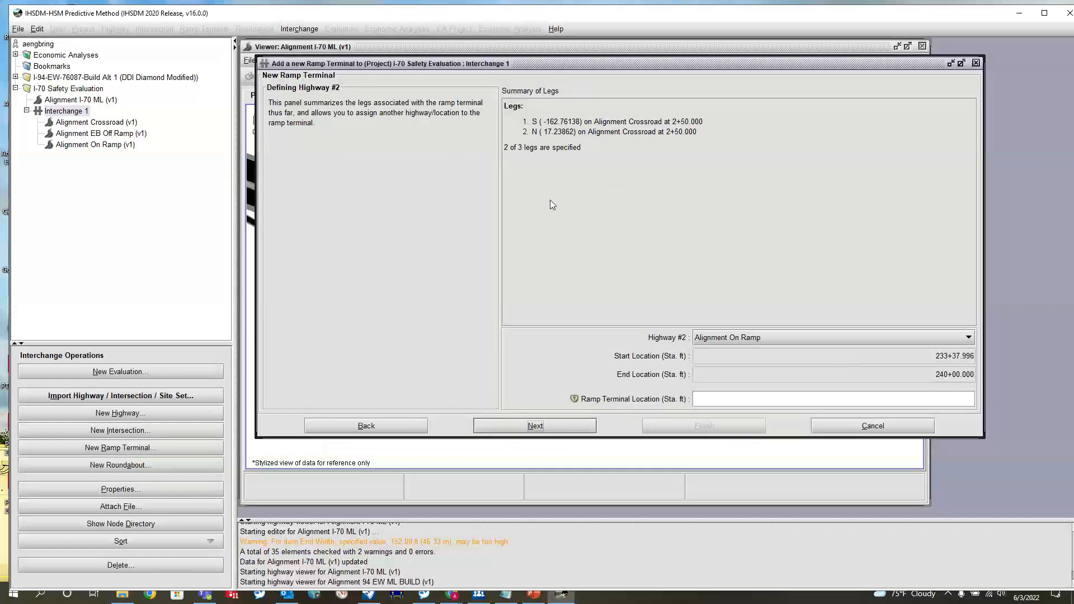
- Set Highway #2 to Alignment EB Off Ramp with ramp terminal location 252+92.367, and accept the adjusted station 252+92.364
click(775, 337)
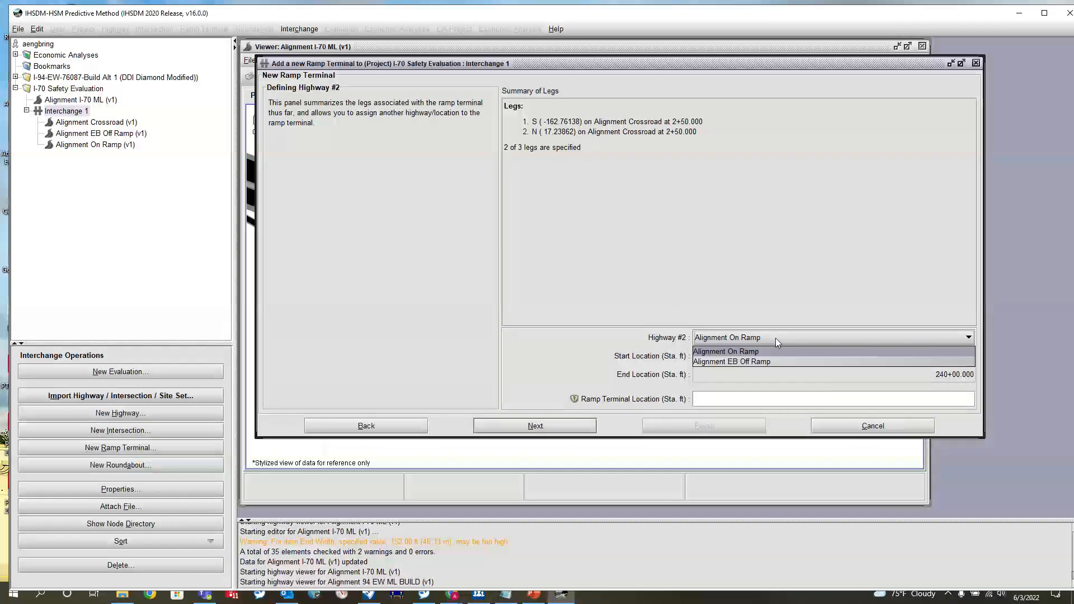
click(750, 362)
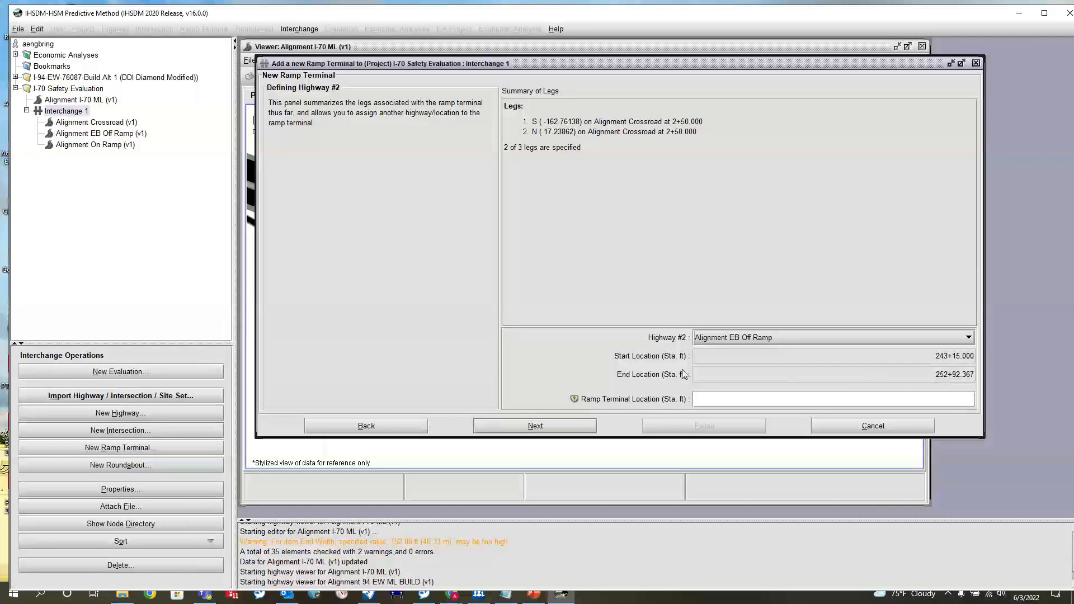
click(945, 405)
text(252+92)
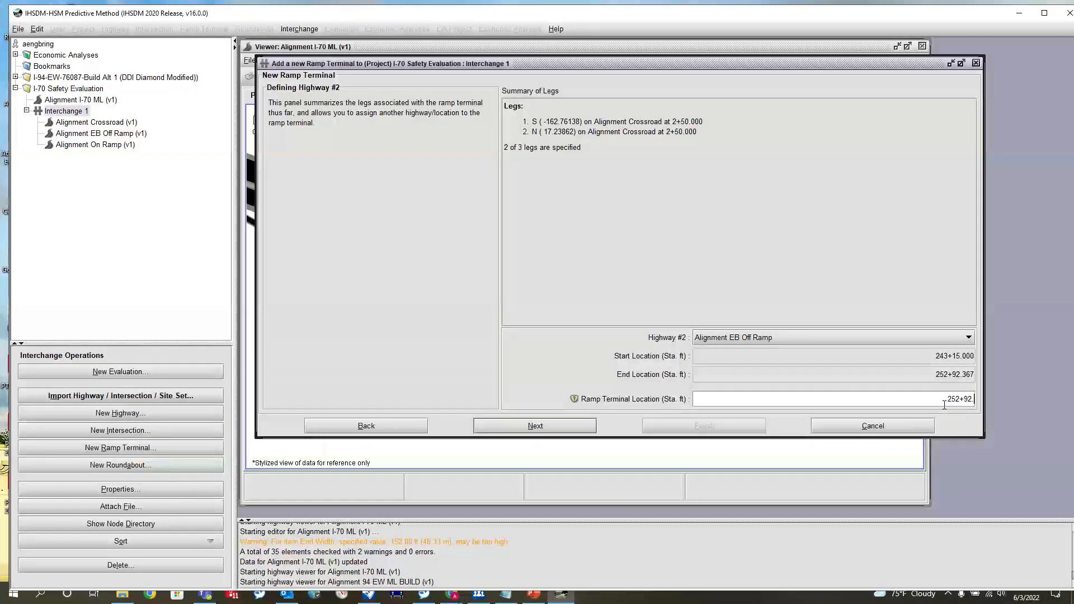
text(.367)
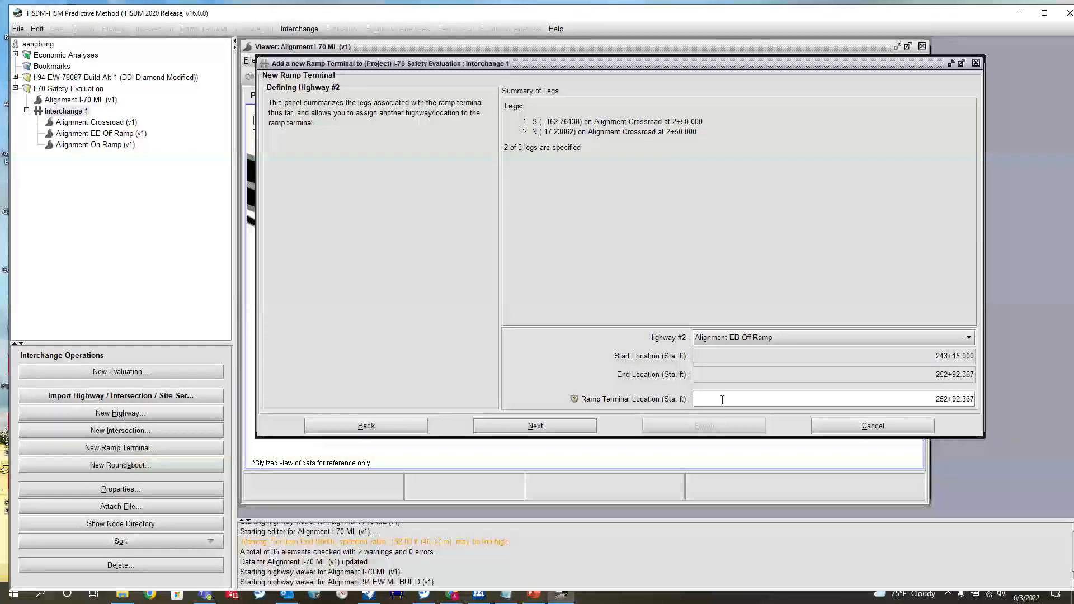
click(505, 421)
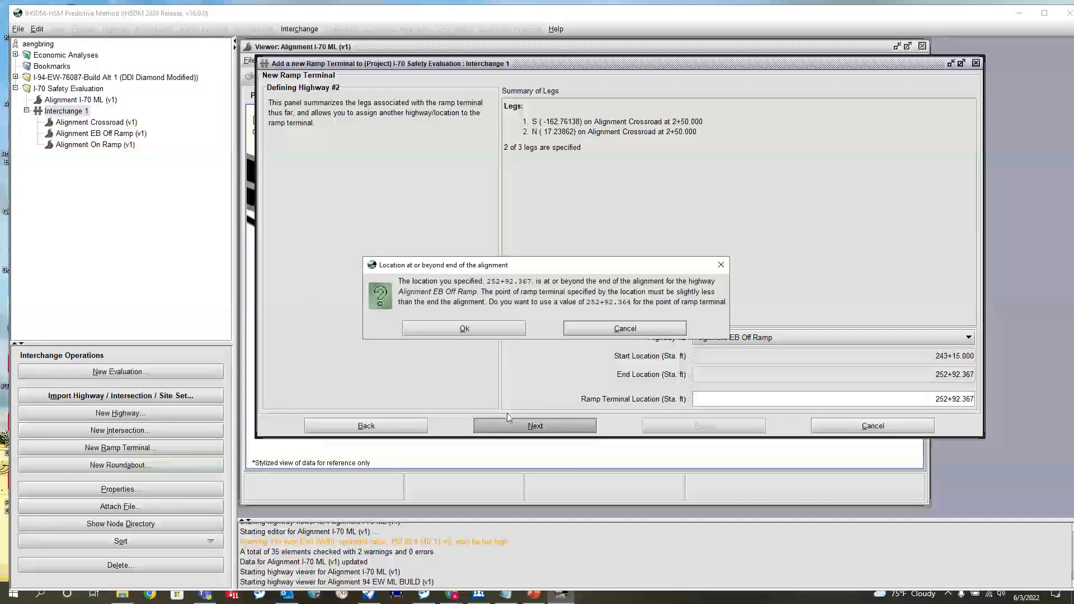
click(450, 328)
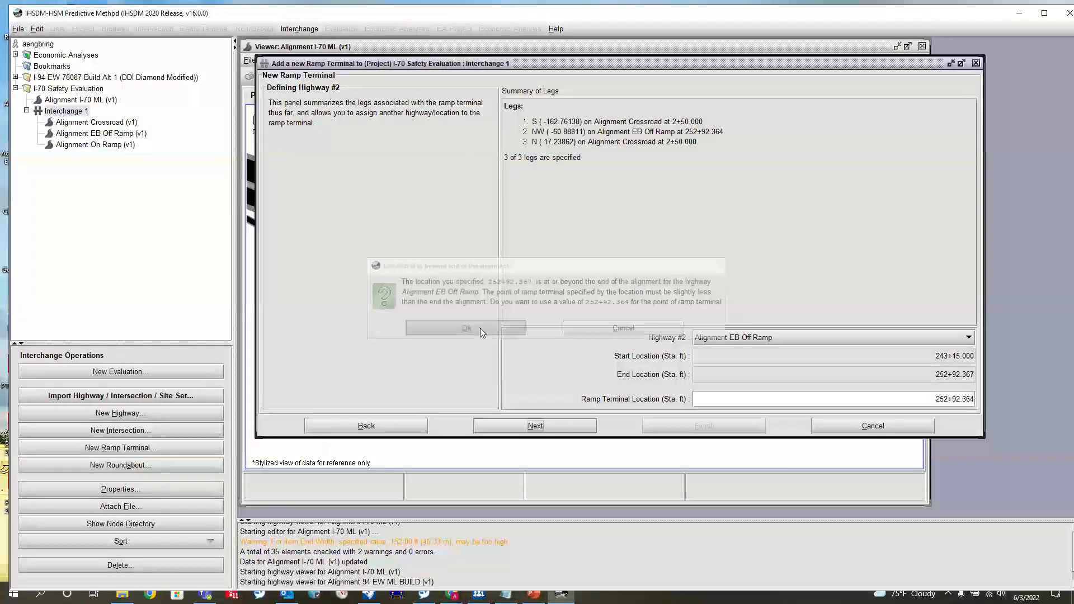
- Finish creating the EB Ramp Terminal with its editor started, and widen the editor's attribute area
click(557, 427)
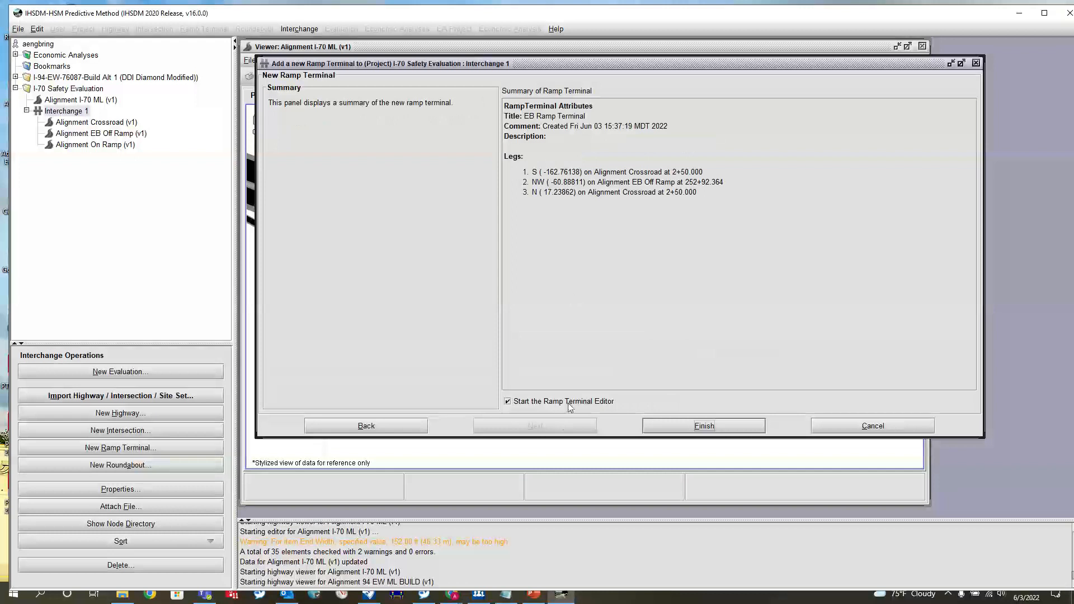
click(669, 427)
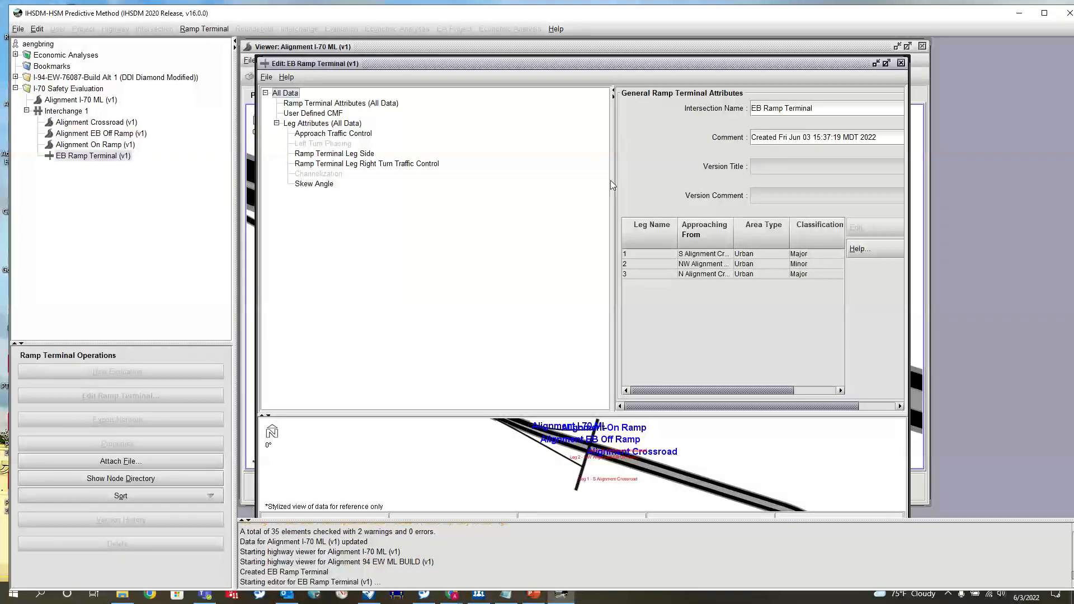
drag(612, 185, 564, 185)
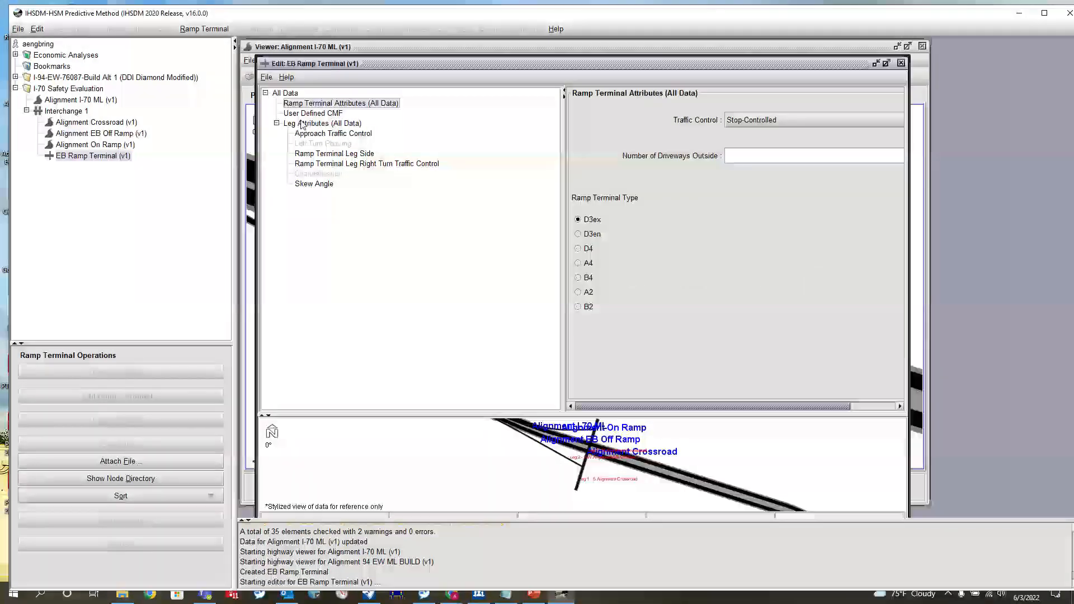
- Review the approach traffic control of each ramp terminal leg, making the full approach names readable
click(314, 135)
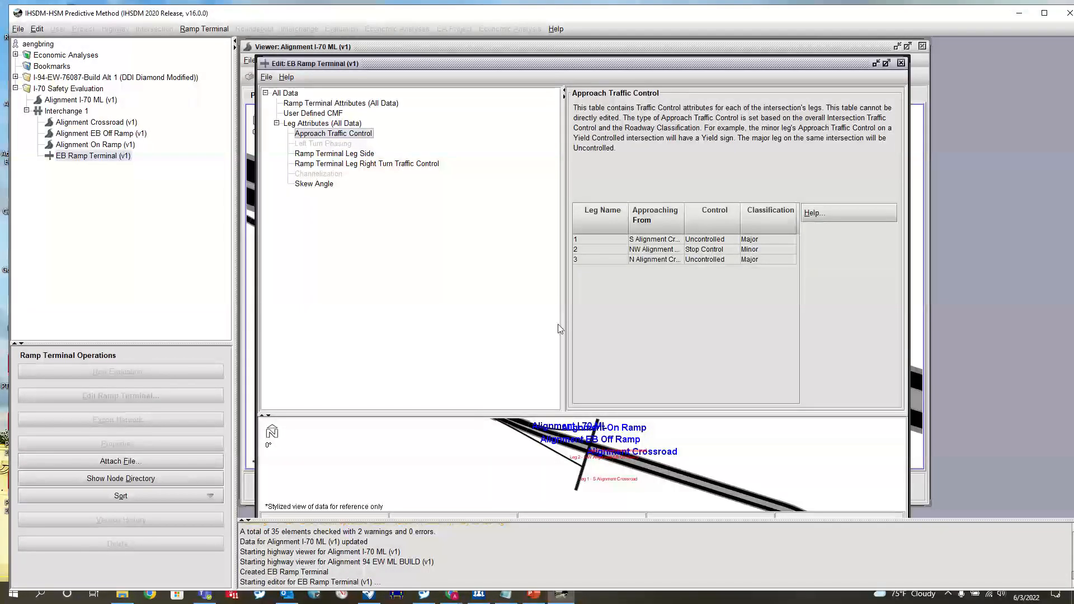
drag(562, 329, 439, 296)
click(556, 222)
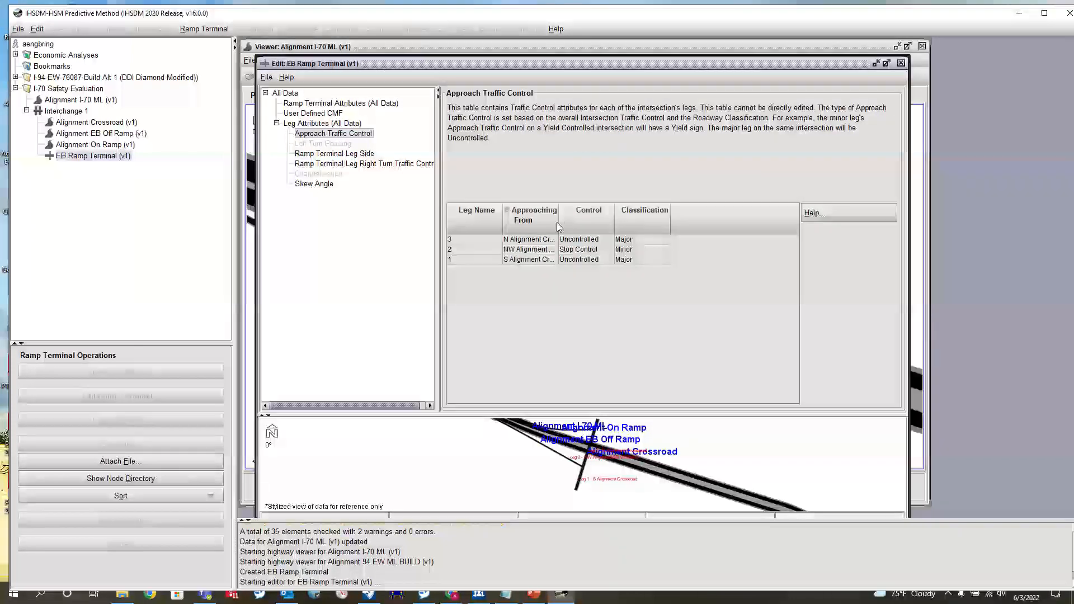
drag(559, 224, 638, 220)
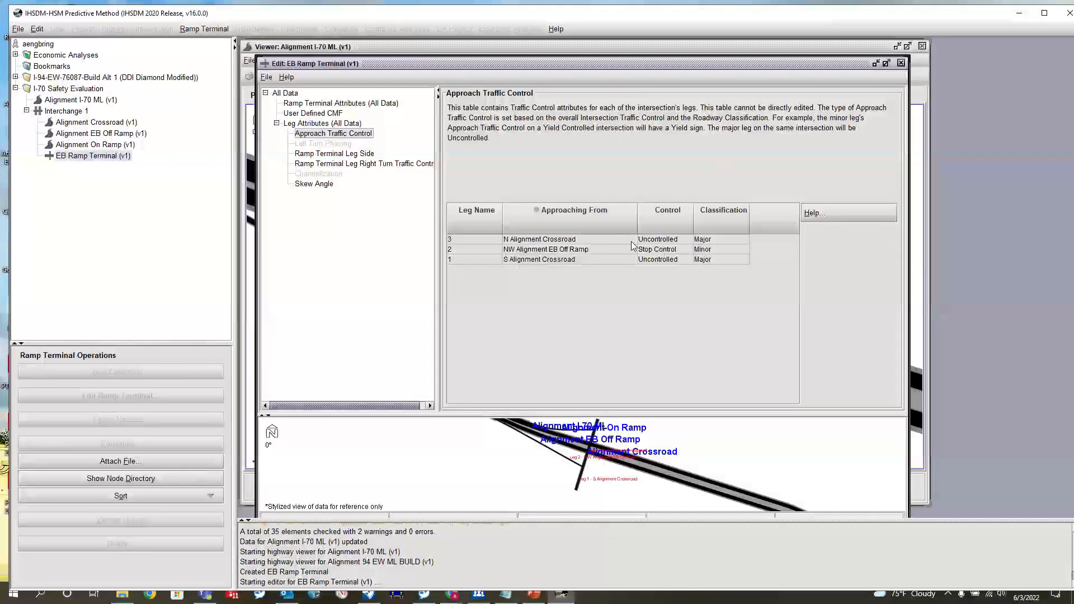
click(668, 252)
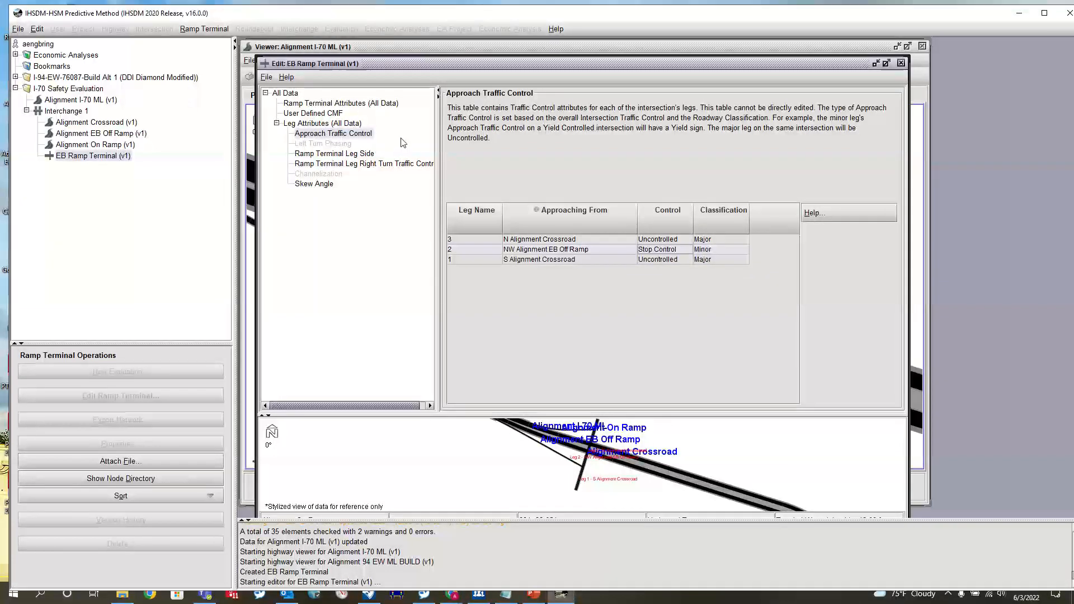
- Set the leg relation to freeway to Outside for the south crossroad leg and Inside for the north, keeping the EB off ramp at N/A
click(326, 155)
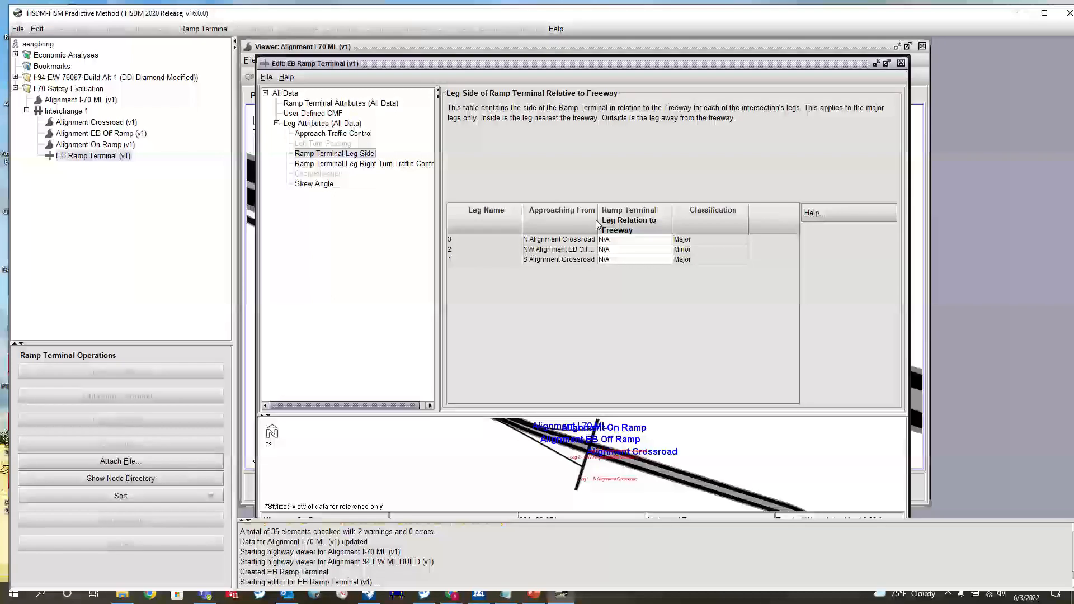
drag(598, 220, 630, 221)
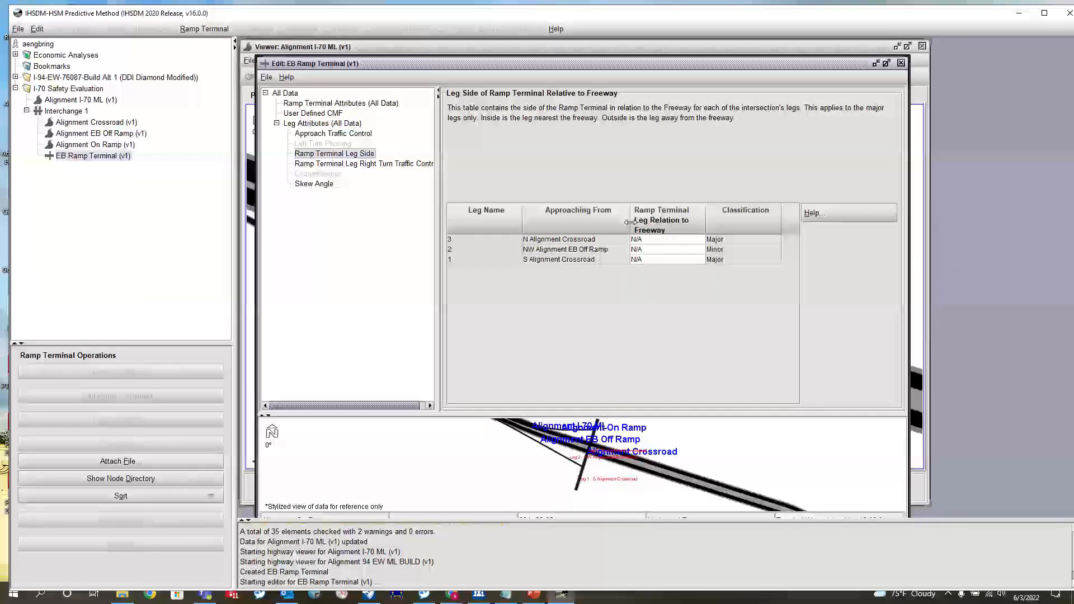
click(649, 251)
click(658, 293)
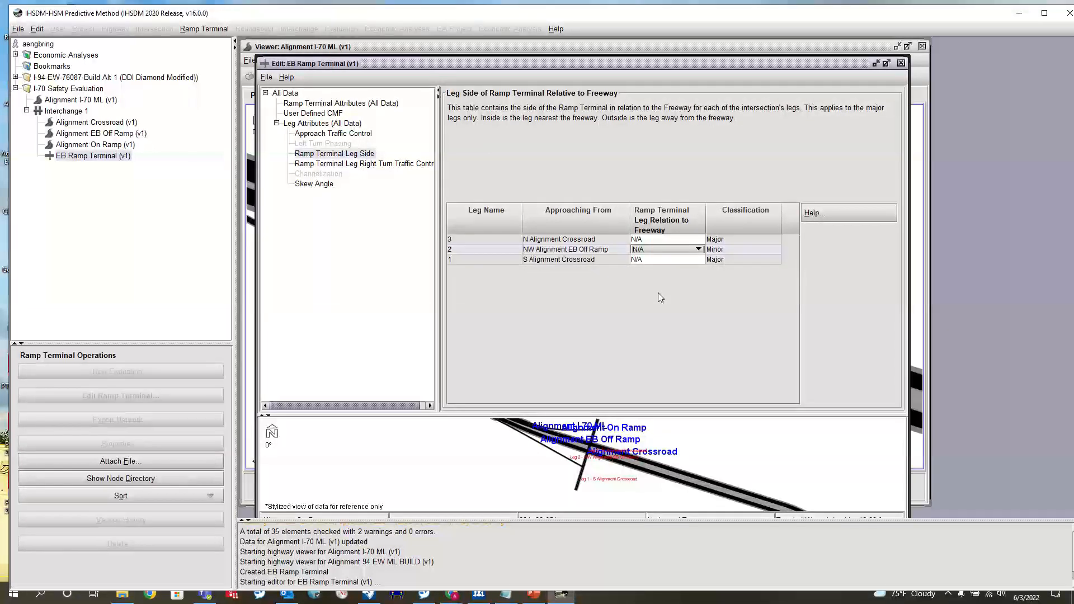
click(655, 253)
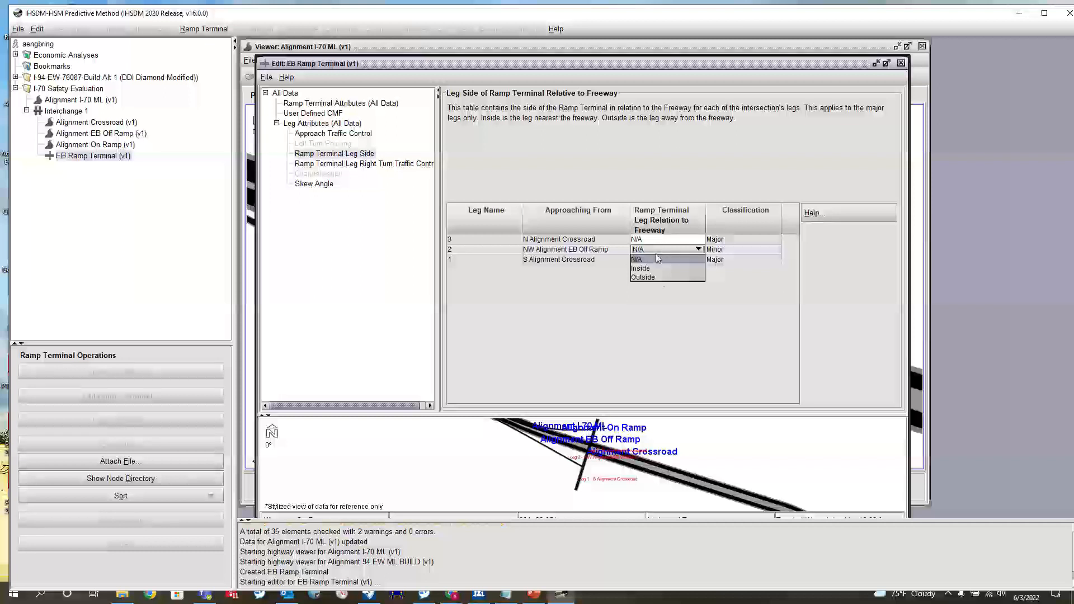
click(569, 281)
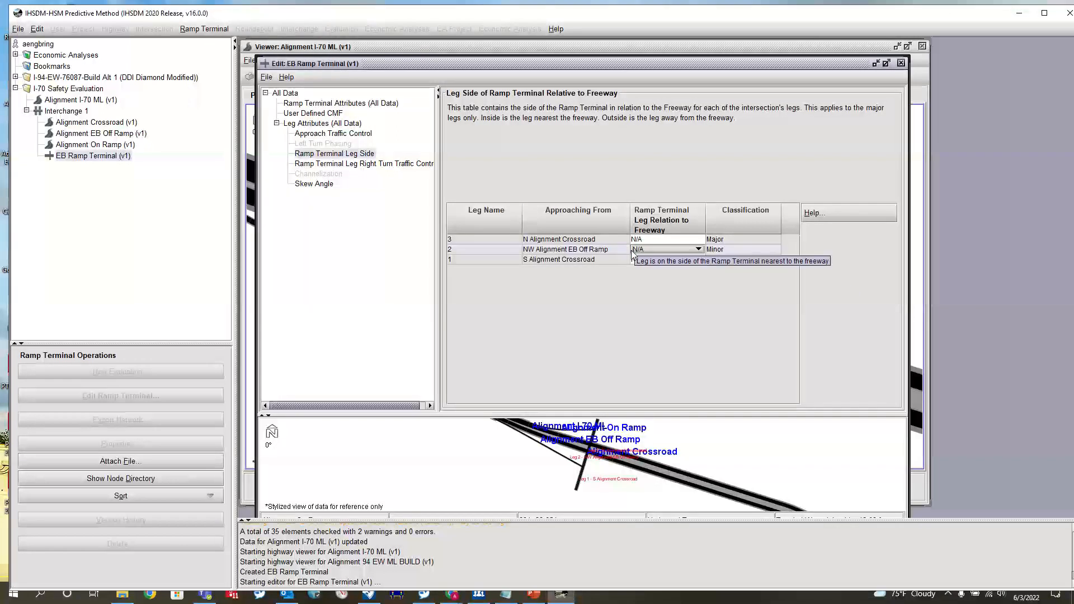
click(587, 260)
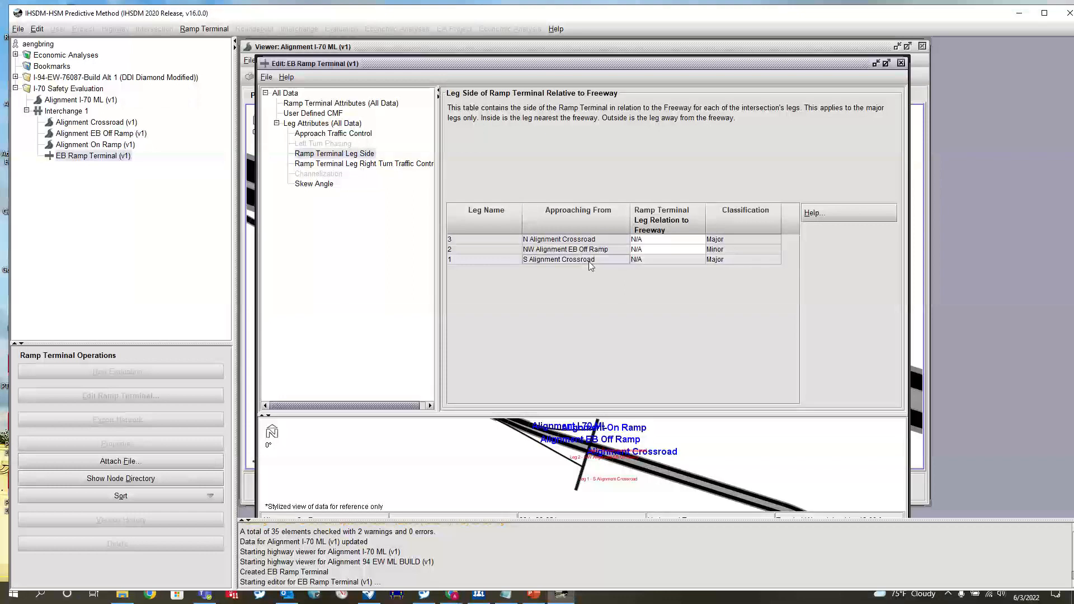
click(655, 263)
click(657, 284)
click(652, 244)
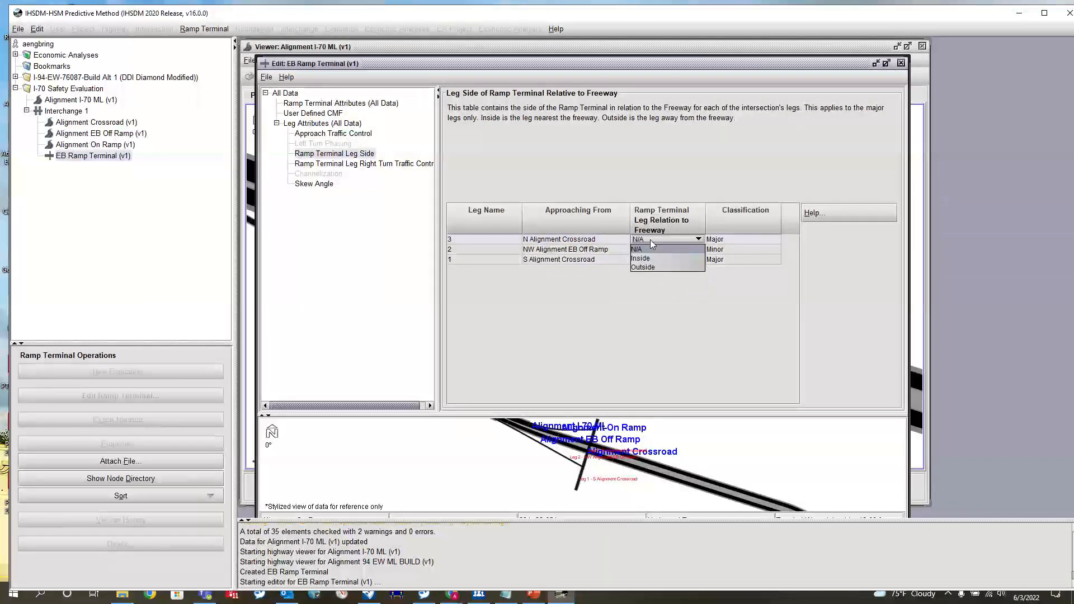
click(652, 260)
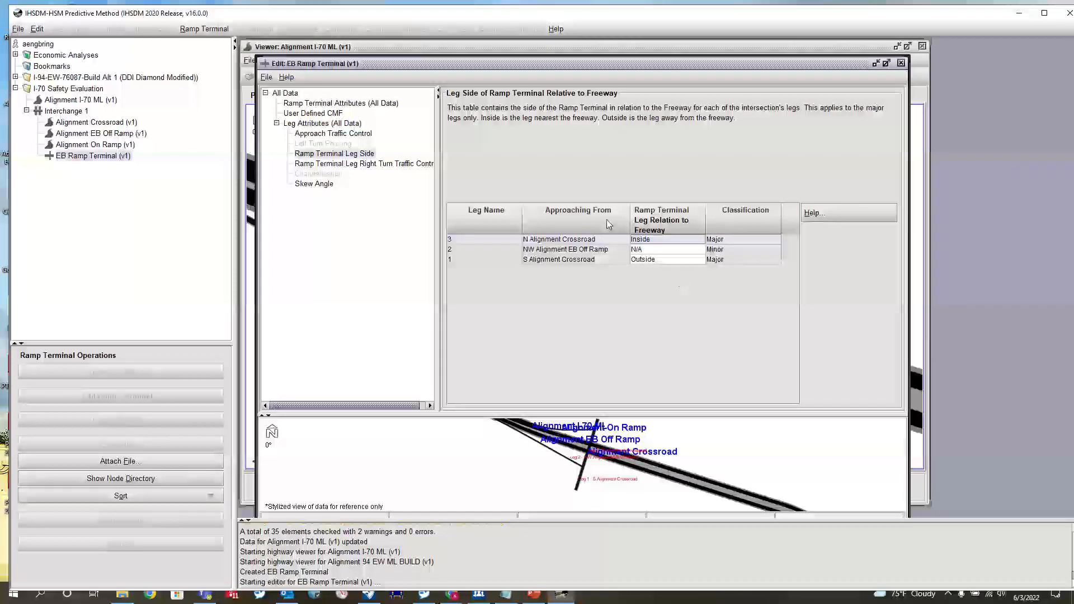
- Review the legs' right-turn traffic control and skew angle, and close the ramp terminal editor and the I-70 ML viewer
click(369, 165)
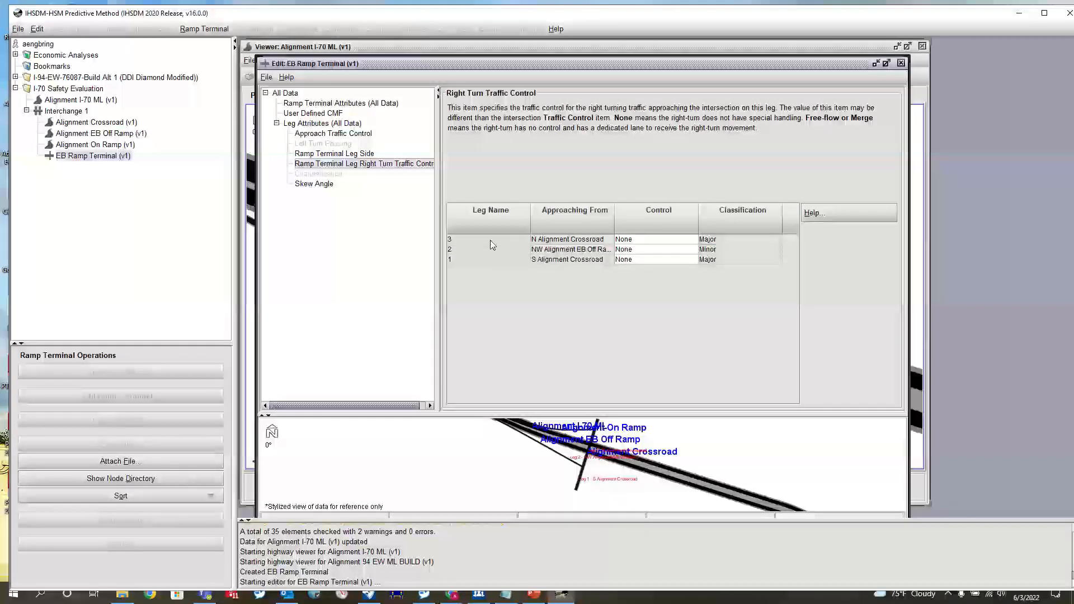
click(314, 184)
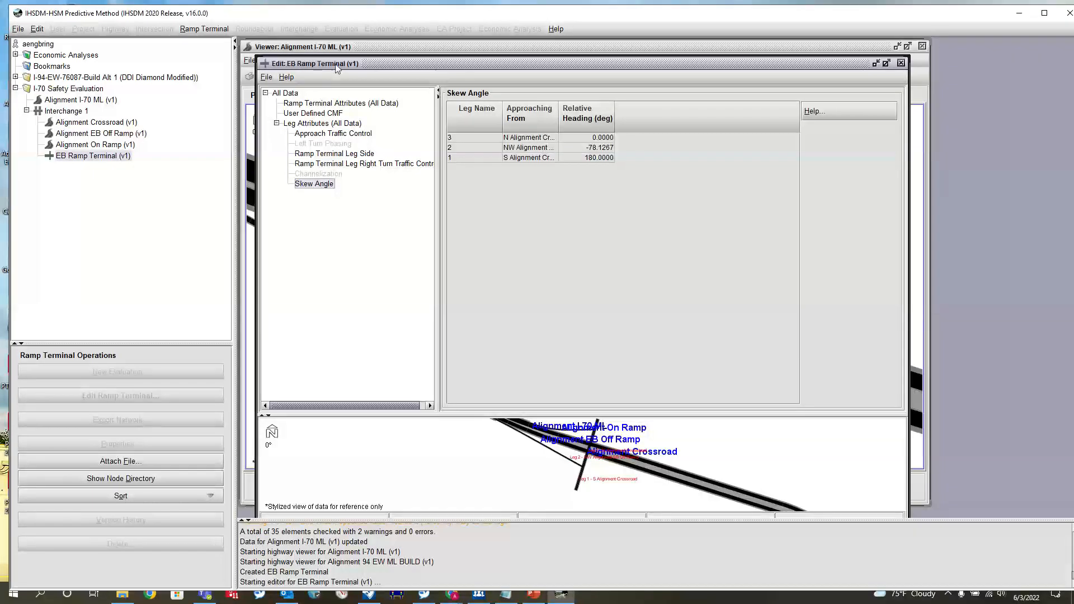
click(266, 77)
click(302, 123)
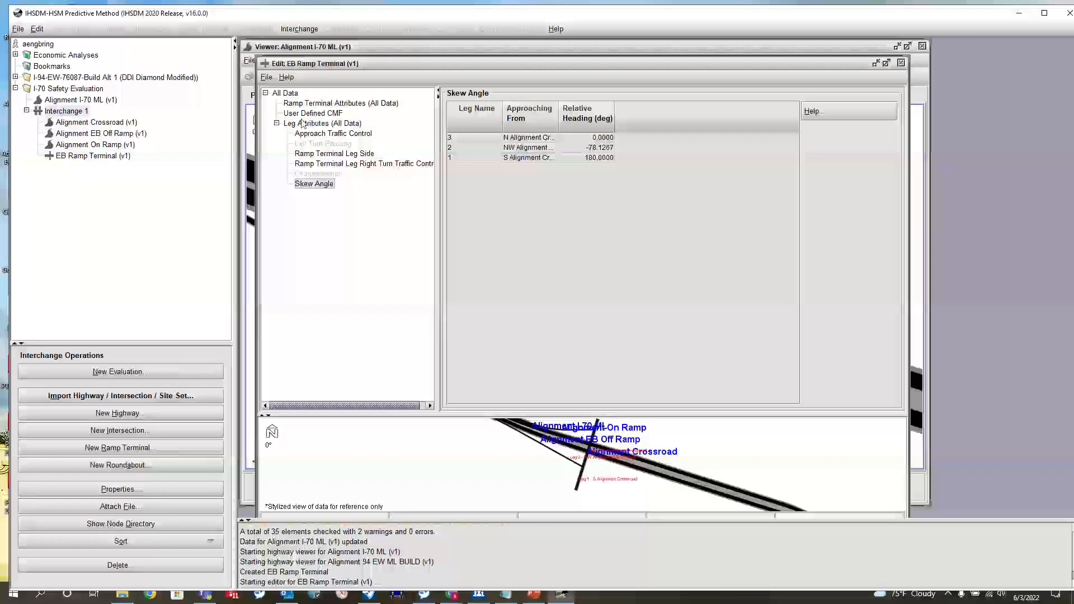
click(901, 63)
click(922, 46)
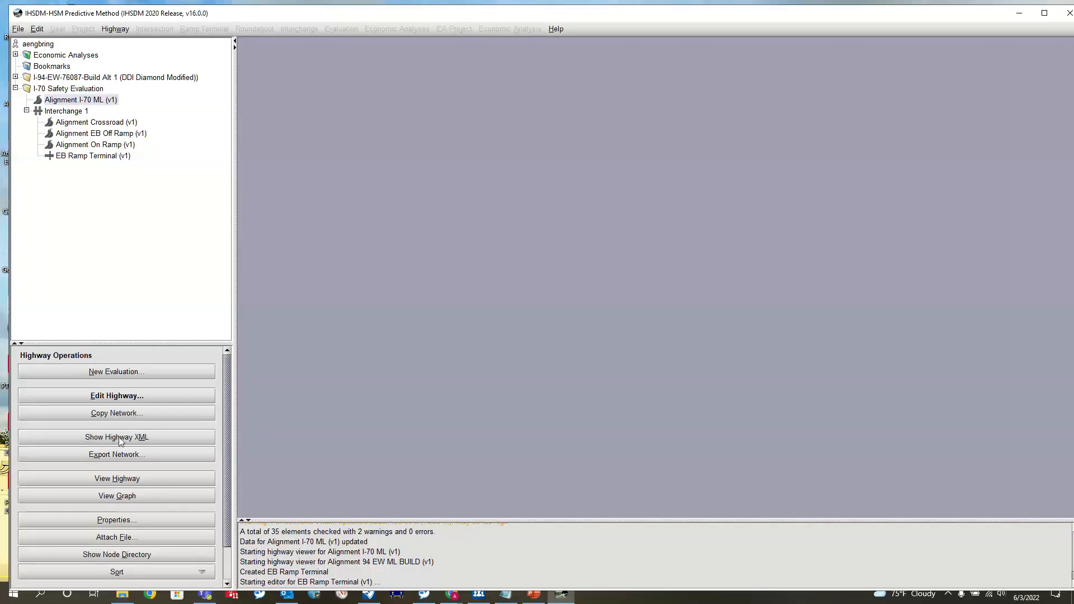
- Open the highway viewer for Alignment I-70 ML and examine the EB ramp terminal's legs and area of influence in plan
click(119, 478)
scroll(551, 308, up, 5)
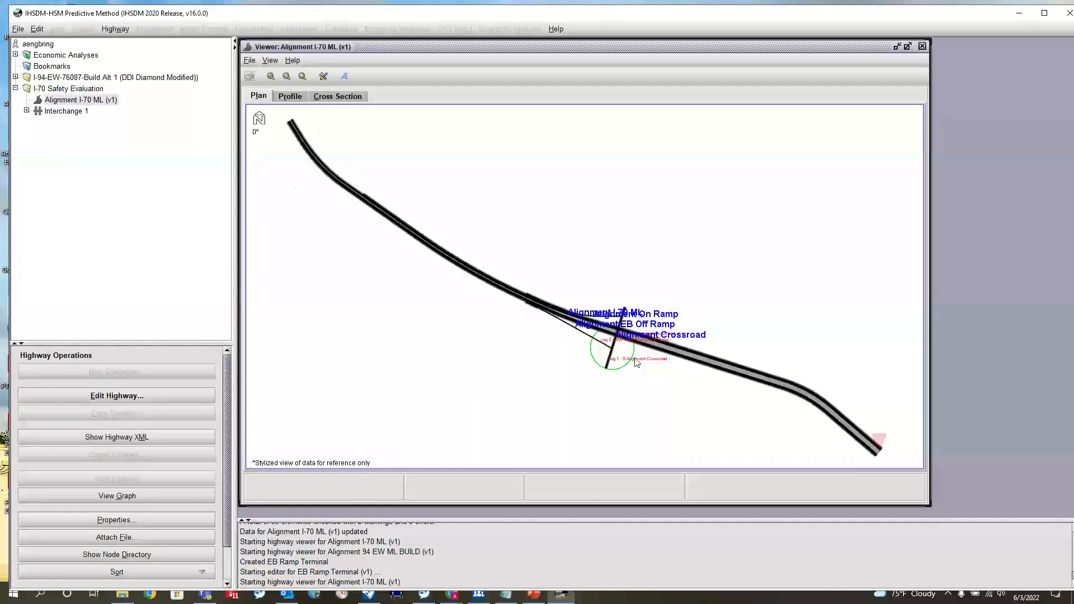
scroll(628, 330, up, 3)
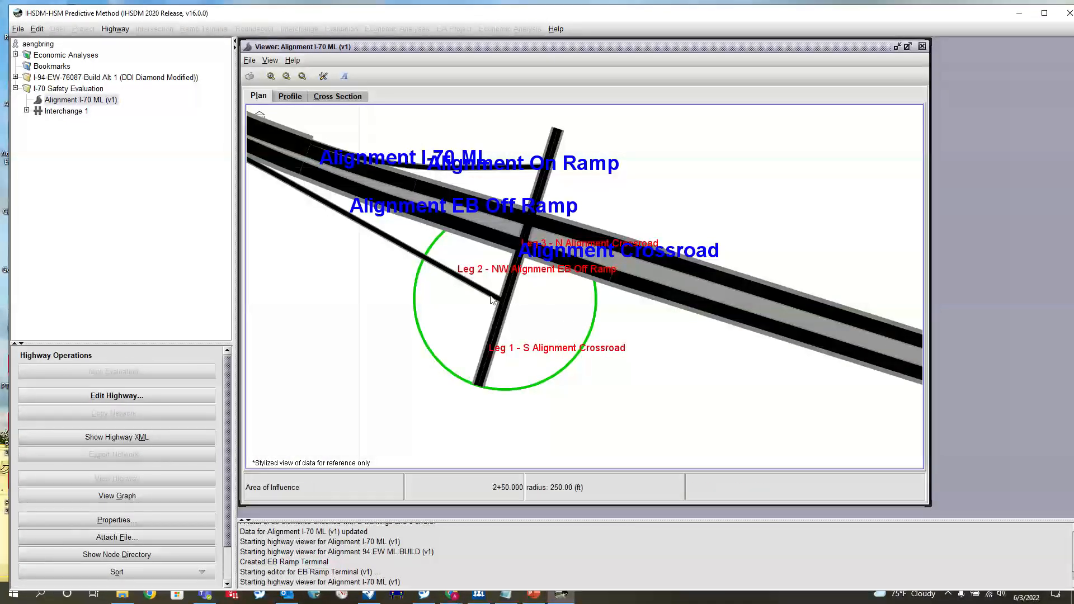
- Move the three leg labels closer to their legs, and the Alignment On Ramp and Alignment I-70 ML labels south of the freeway
drag(529, 274, 348, 293)
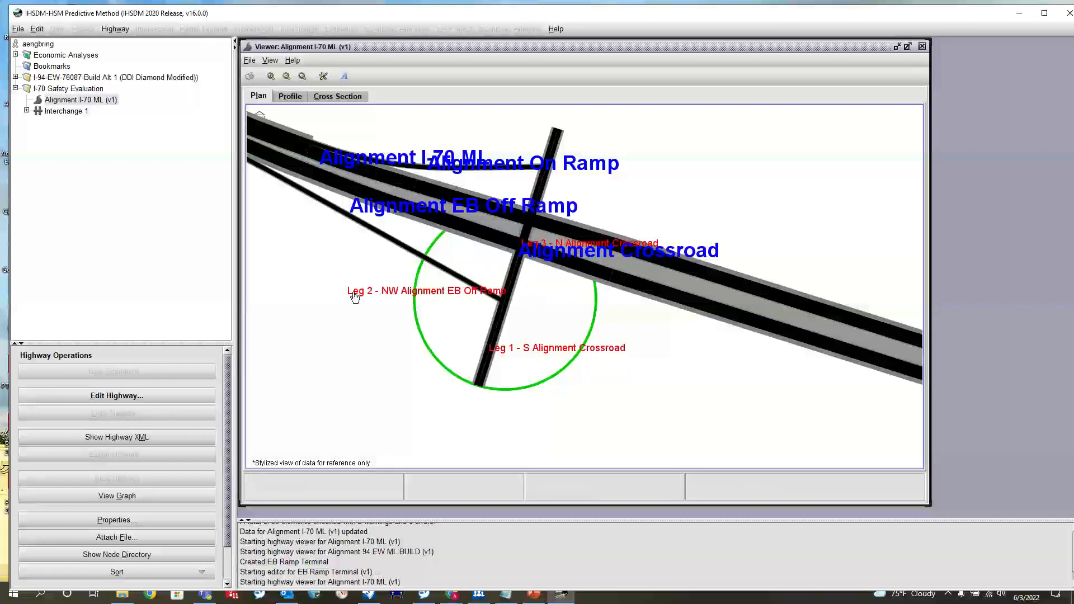
drag(526, 246, 488, 281)
drag(537, 348, 491, 317)
drag(506, 168, 351, 361)
drag(358, 160, 396, 380)
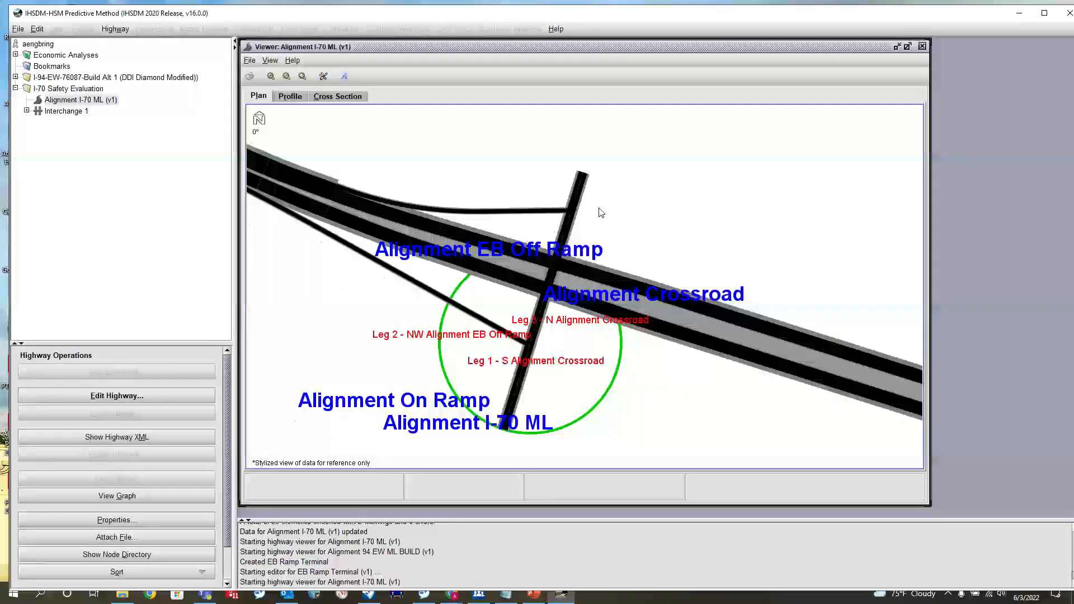
- Start a new ramp terminal in Interchange 1 titled WB Ramp Terminal, with type D3en and stop-controlled traffic
scroll(595, 210, up, 5)
scroll(536, 203, up, 1)
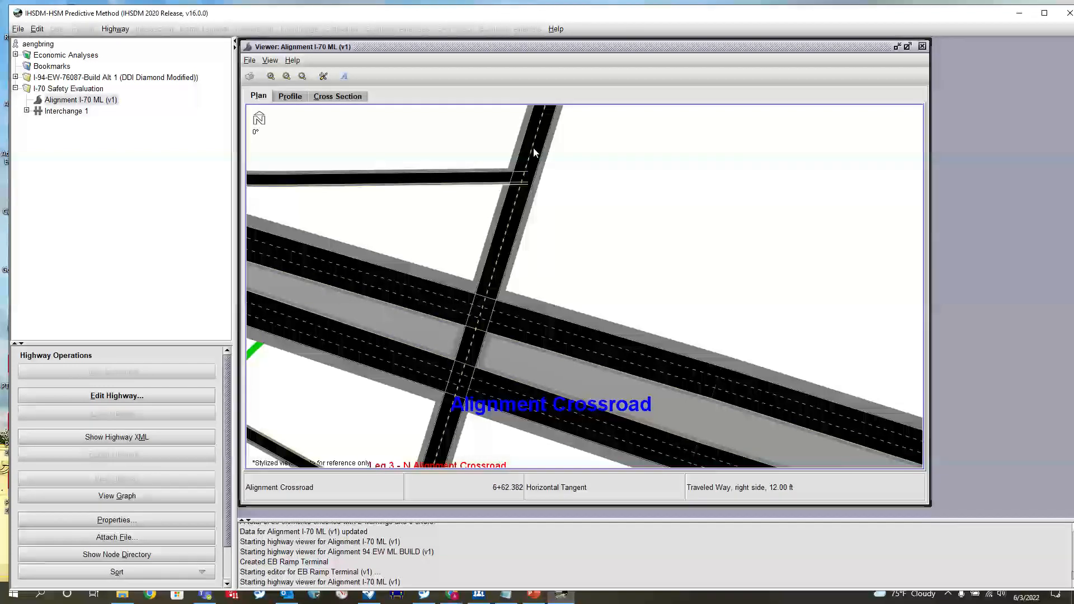
scroll(503, 237, down, 2)
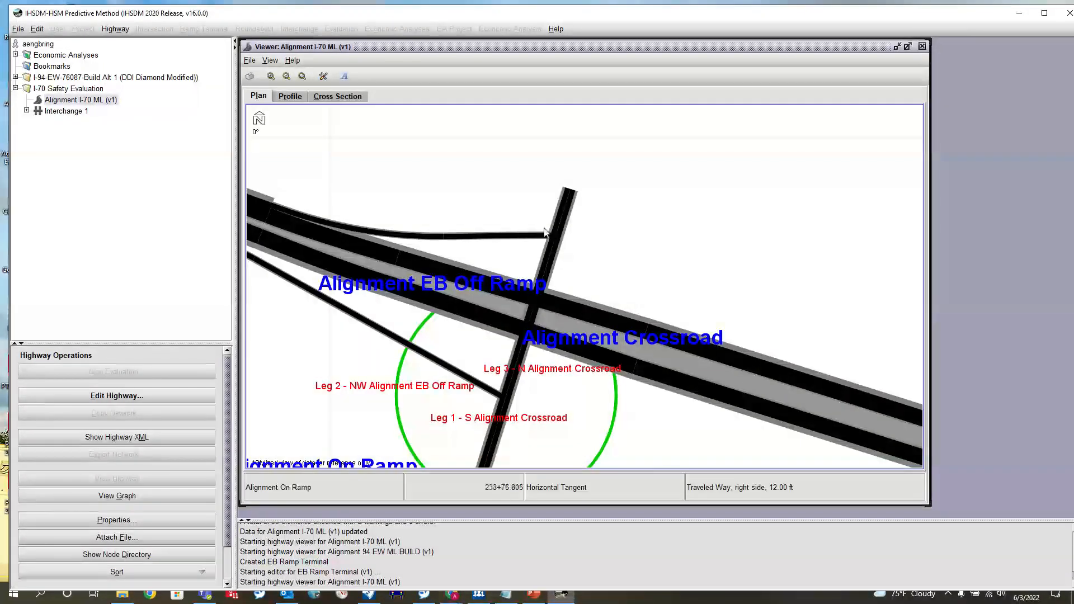
scroll(552, 193, down, 2)
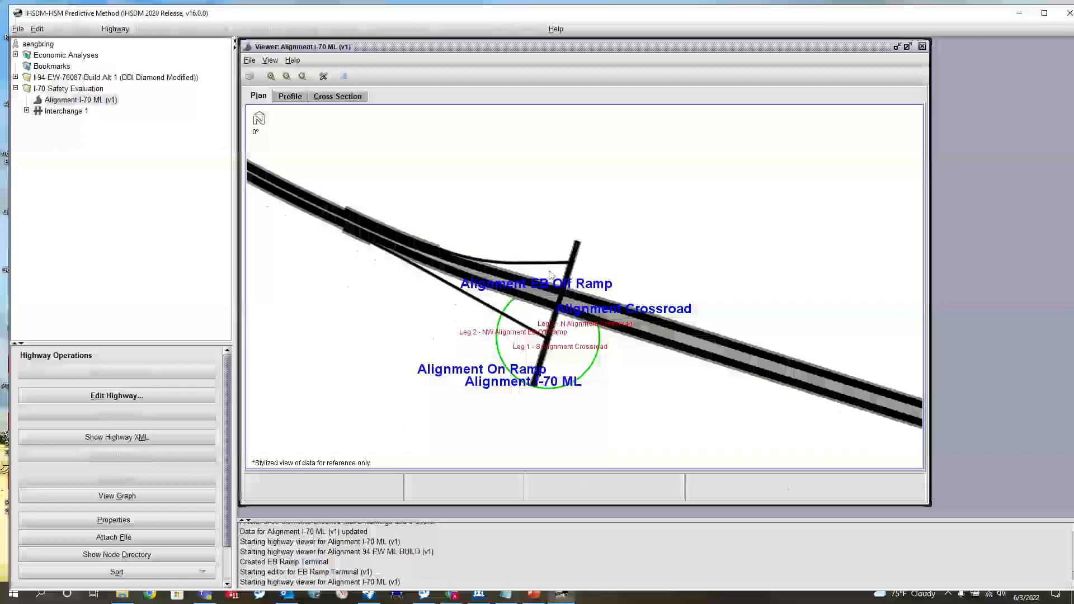
scroll(550, 275, up, 2)
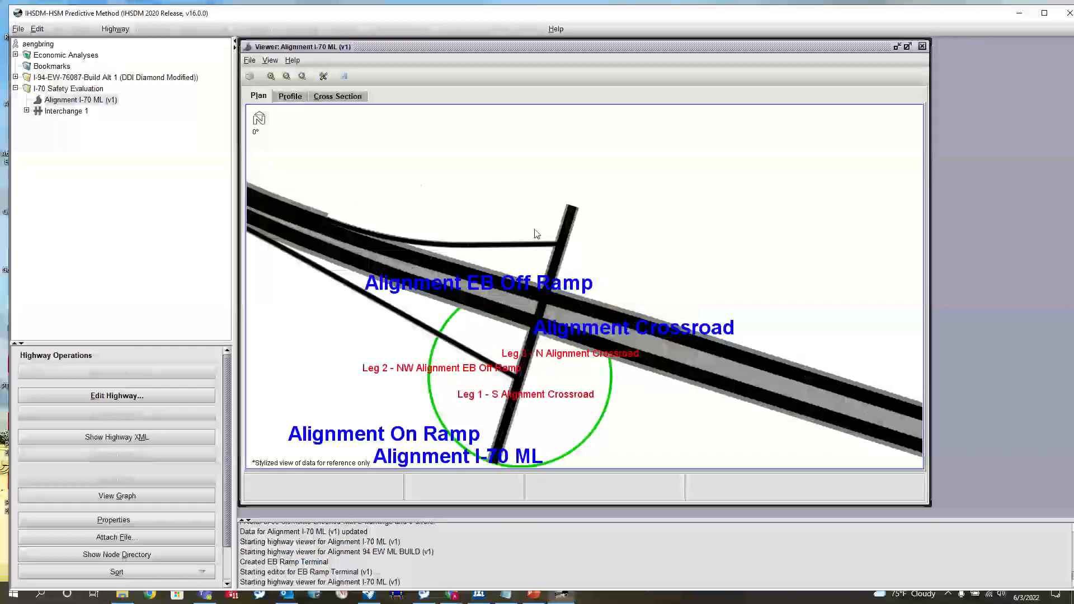
click(26, 111)
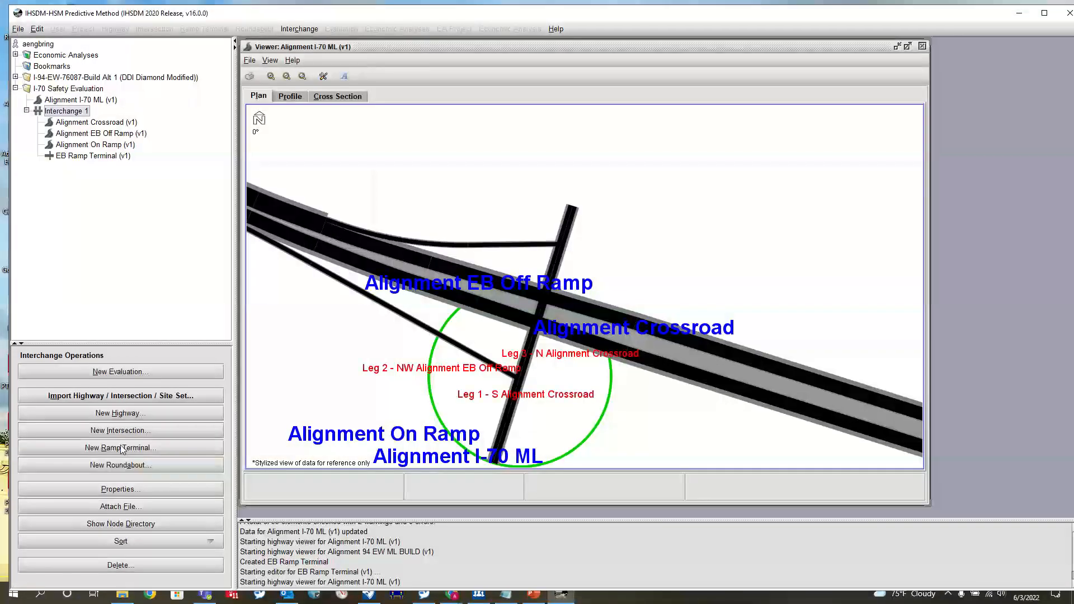
click(121, 448)
click(526, 250)
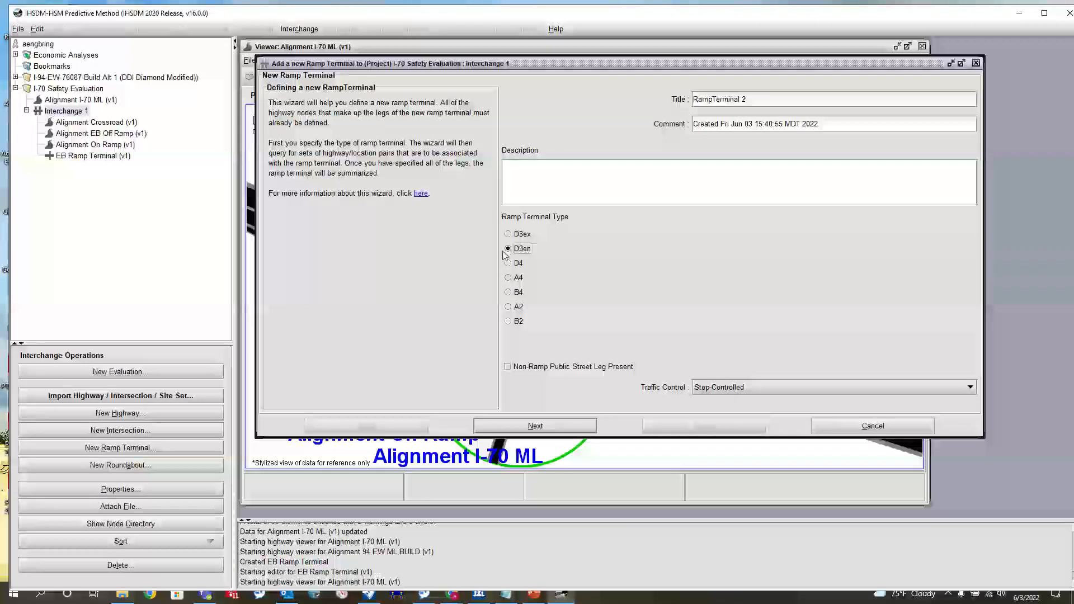
key(ctrl+a)
text(W)
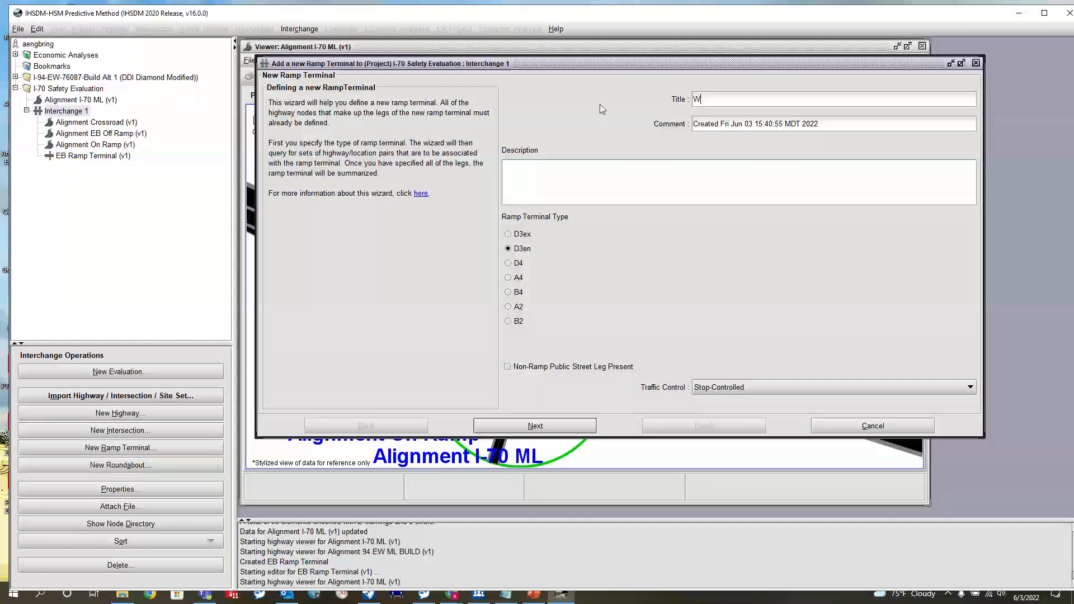
text(B Ramp Terminal)
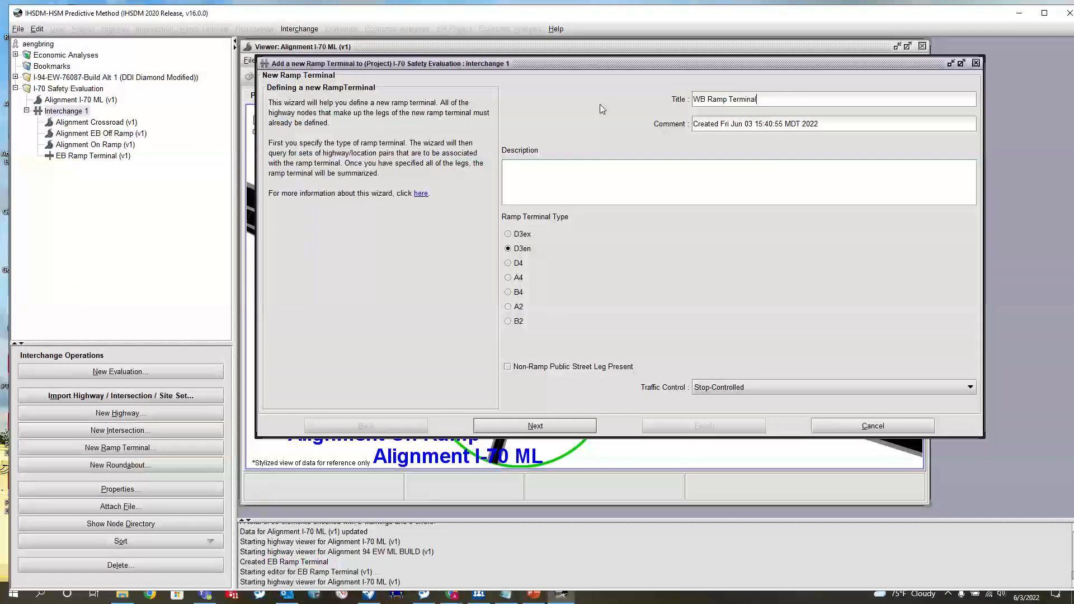
click(525, 426)
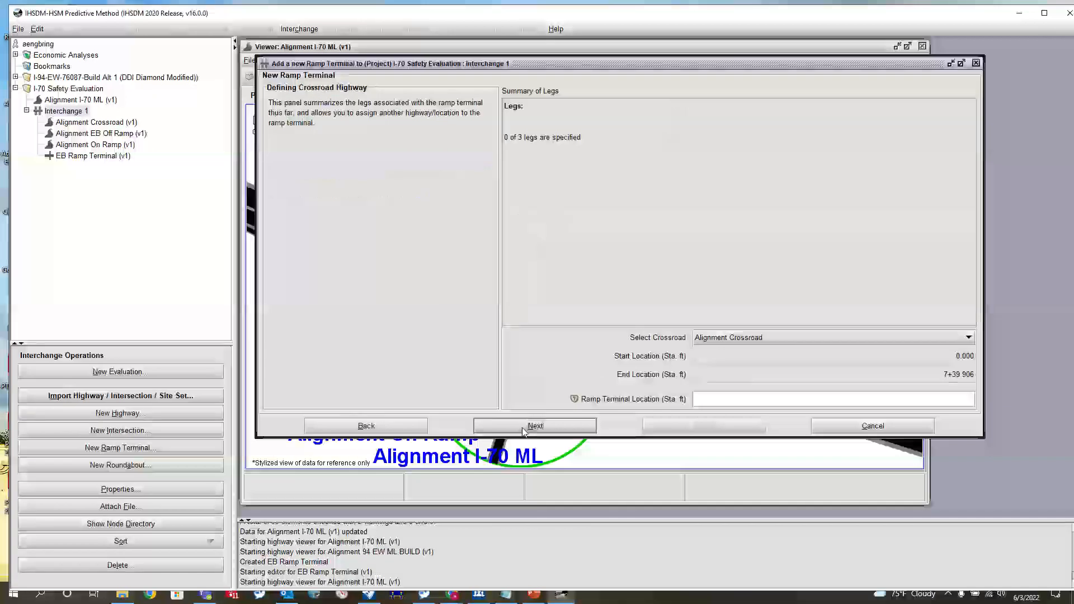
- Choose Alignment Crossroad as the crossroad, check the on-ramp junction's station in OpenRoads Designer, and set the ramp terminal location to 6+25
click(716, 342)
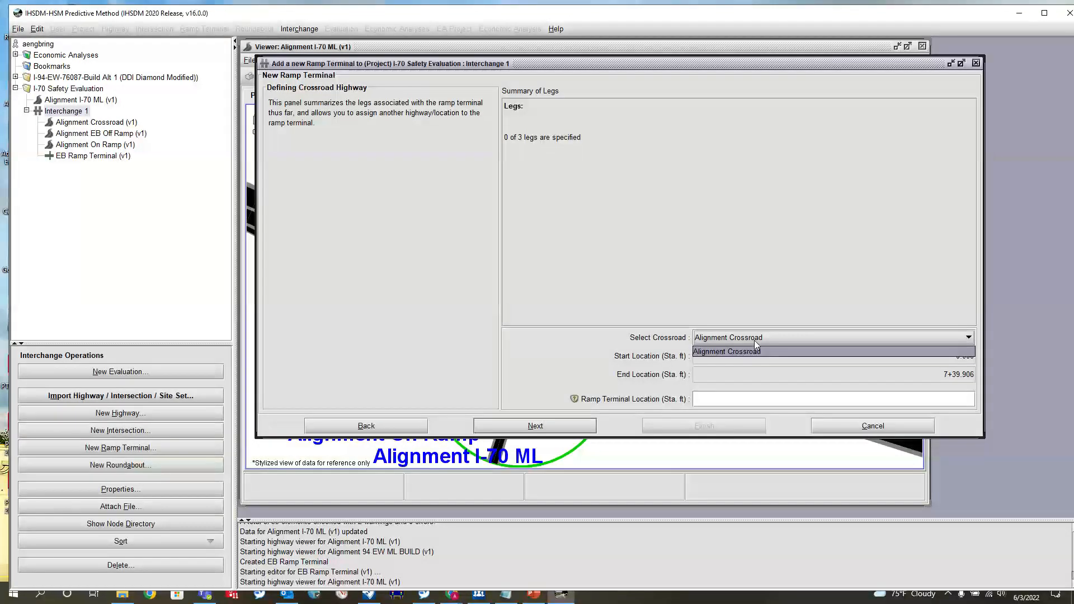
click(727, 352)
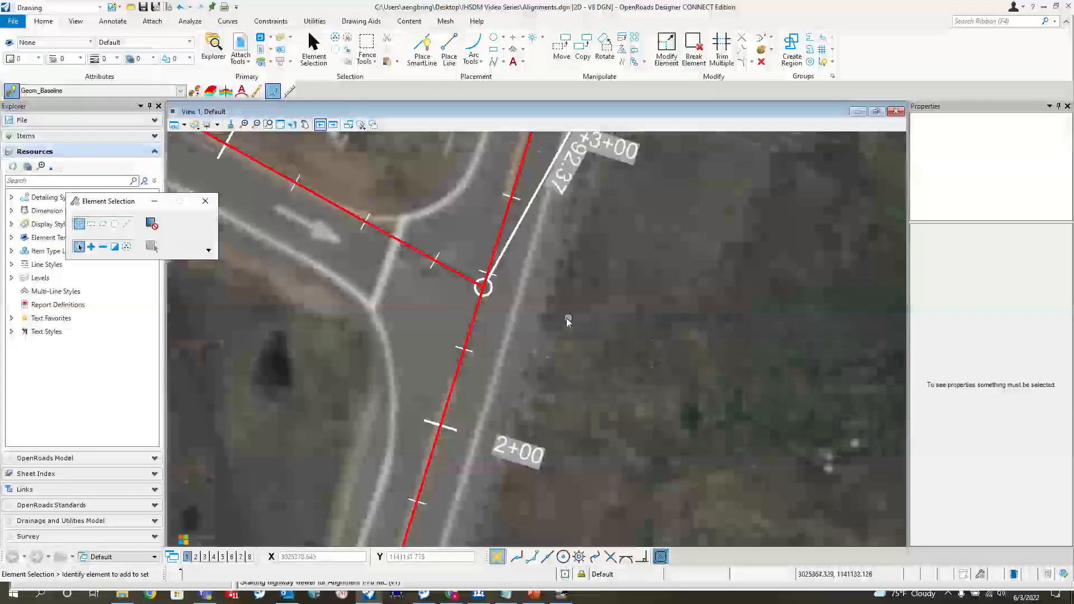
scroll(591, 246, down, 3)
scroll(591, 246, up, 3)
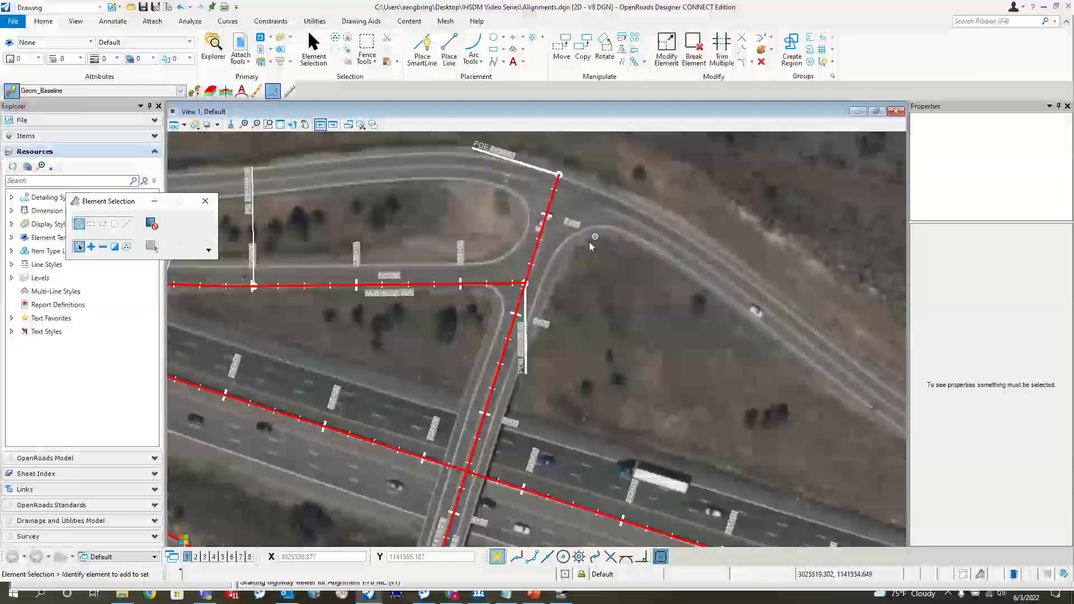
scroll(591, 246, up, 3)
scroll(591, 247, down, 2)
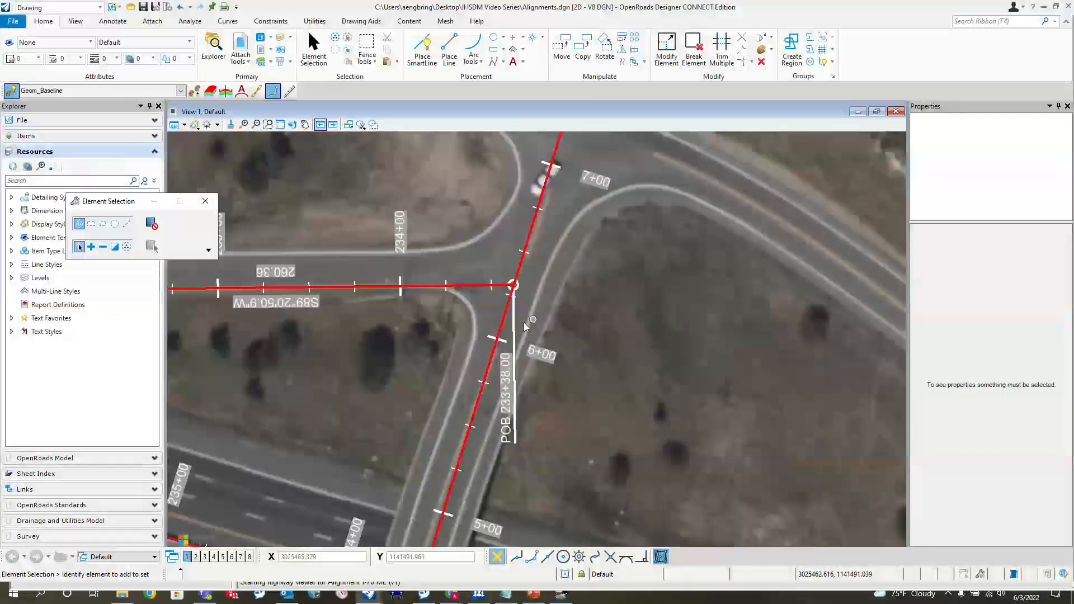
click(1045, 7)
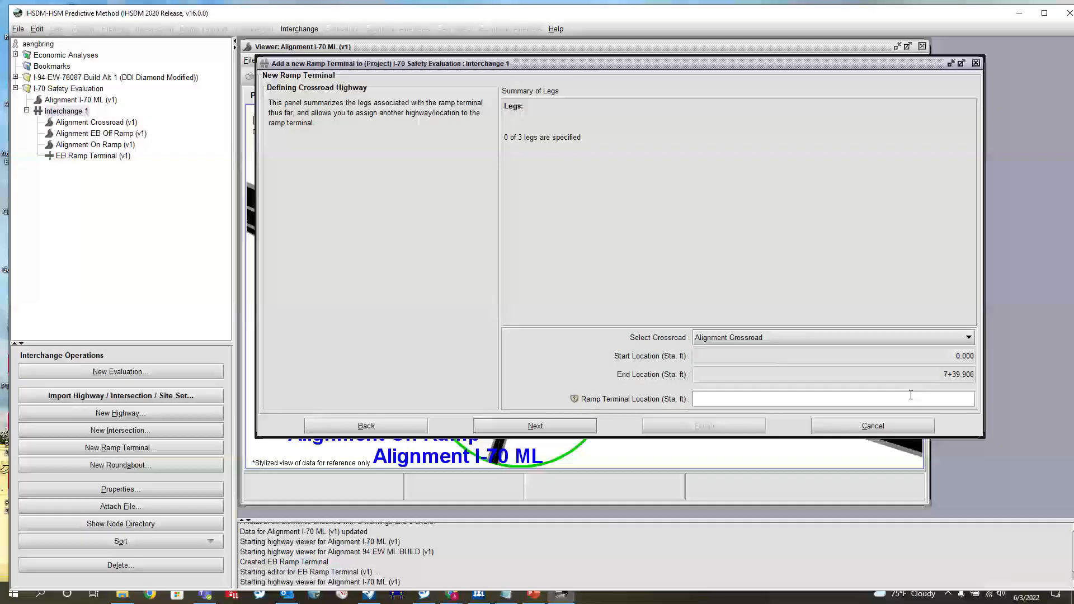
click(911, 395)
text(6+25)
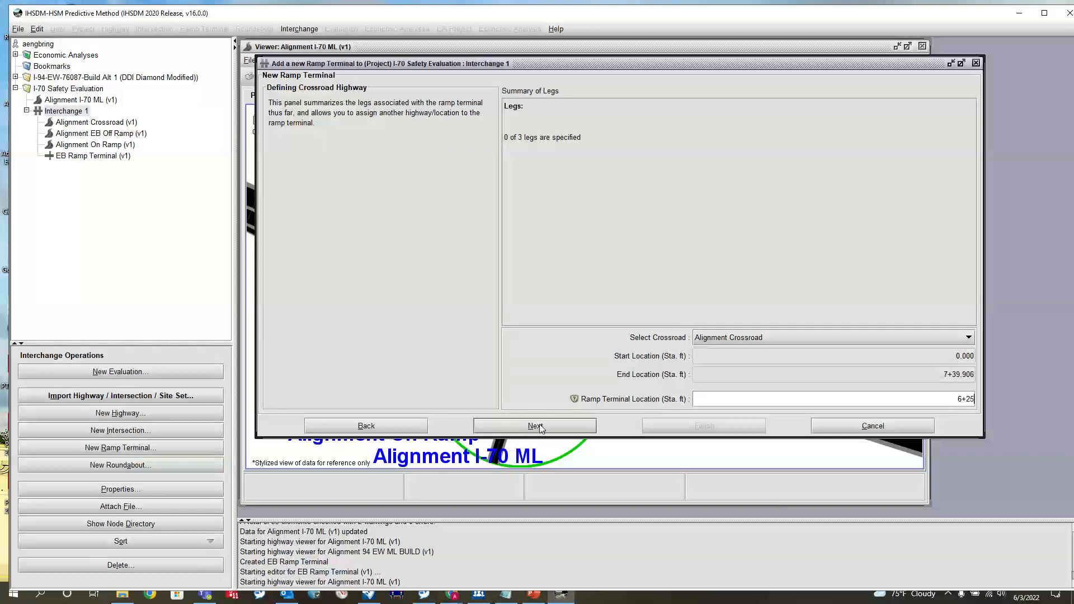
click(535, 426)
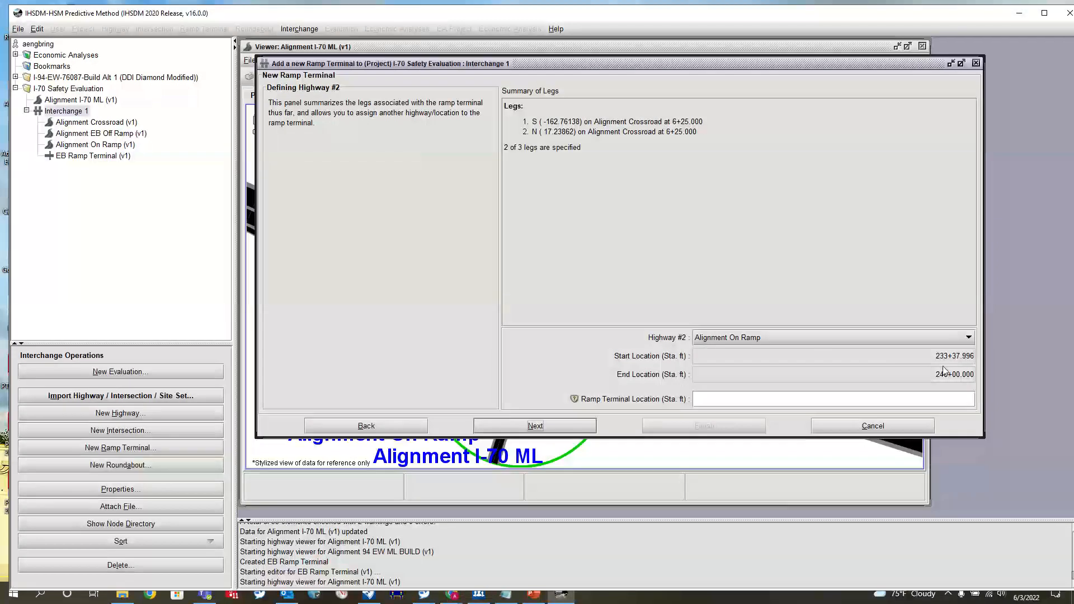
- Place the terminal on Alignment On Ramp at station 233+37.996 and finish the ramp terminal with its editor opened
click(930, 399)
text(233+)
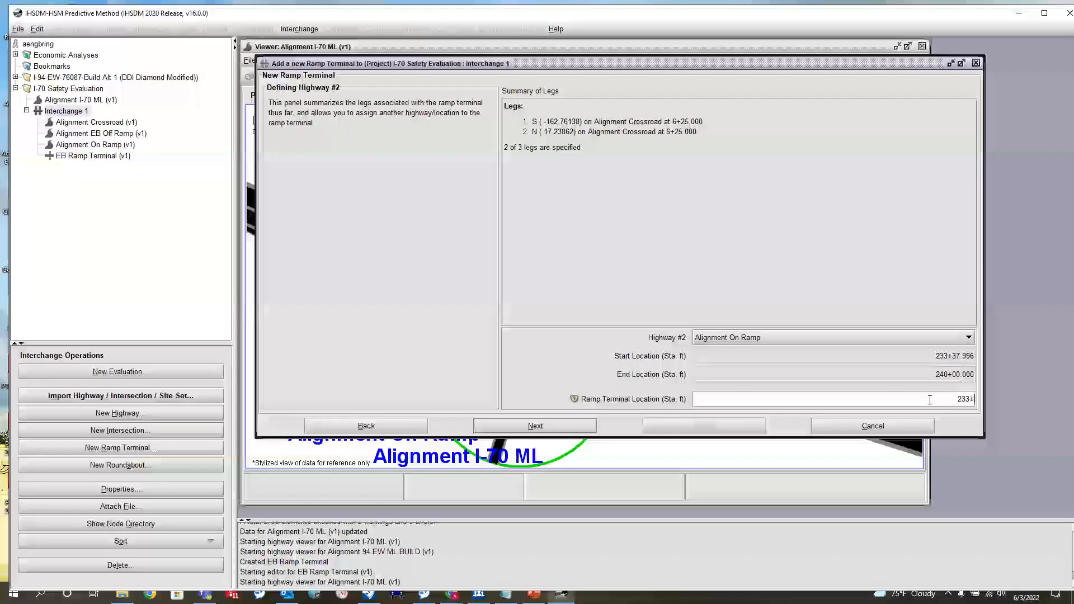
text(37.996)
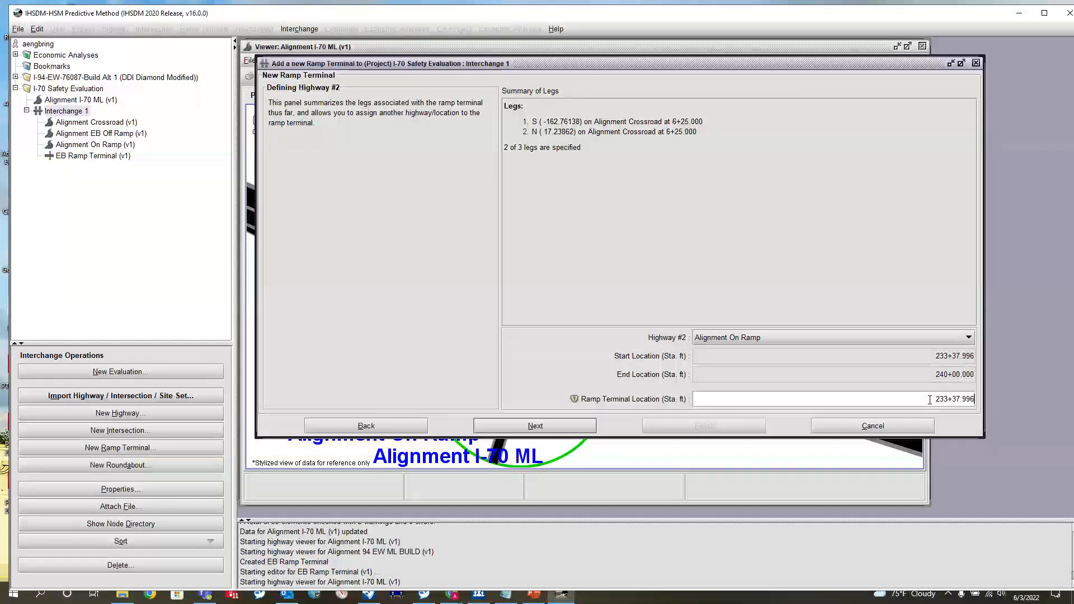
click(587, 427)
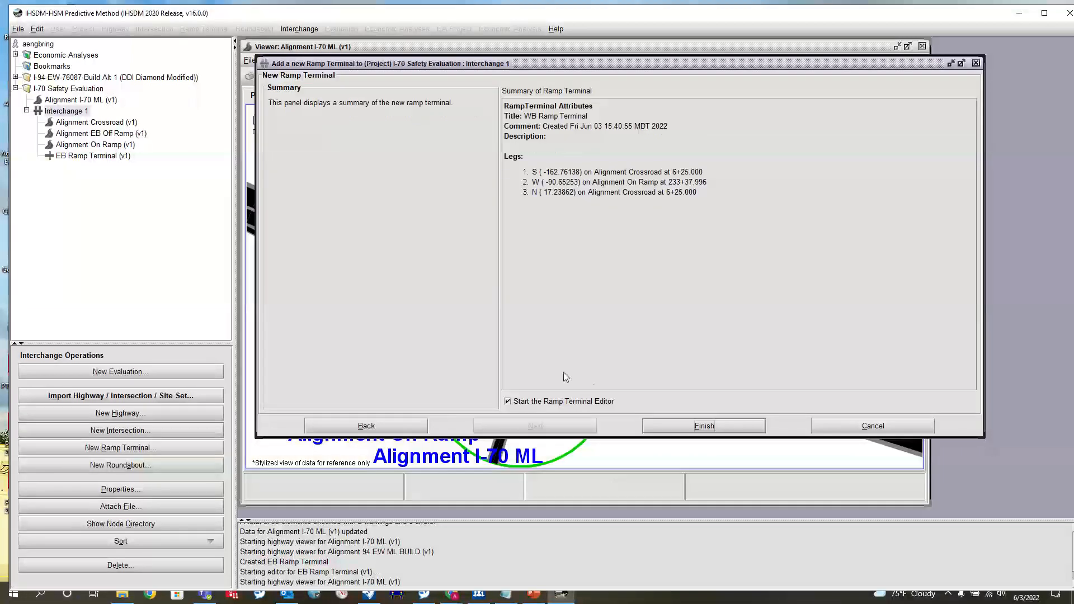
click(704, 426)
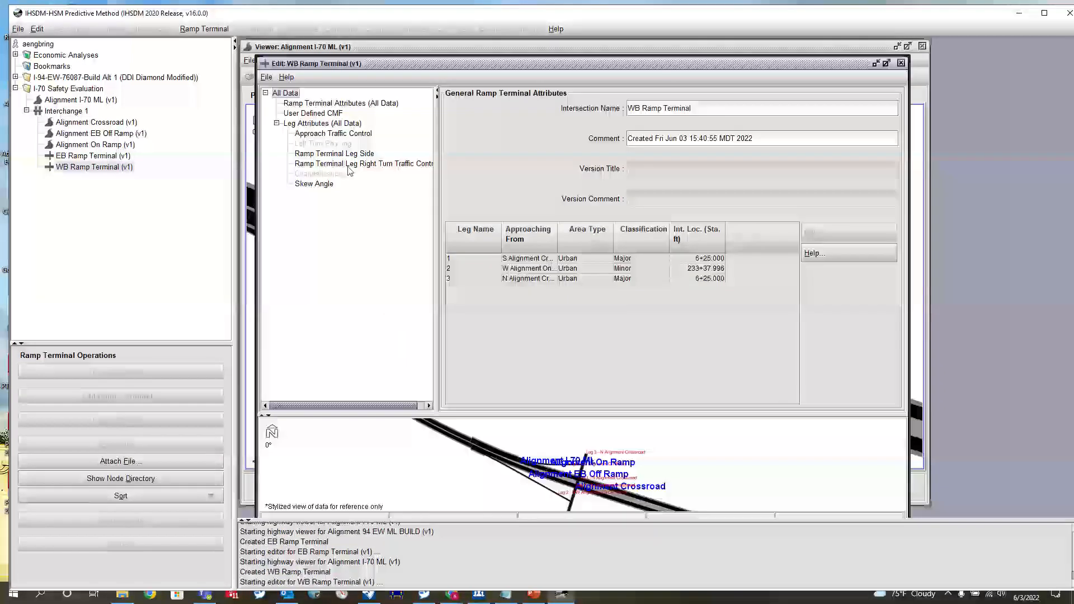
- Review the approach traffic control, leg side and right-turn traffic control of the WB Ramp Terminal's legs
click(322, 134)
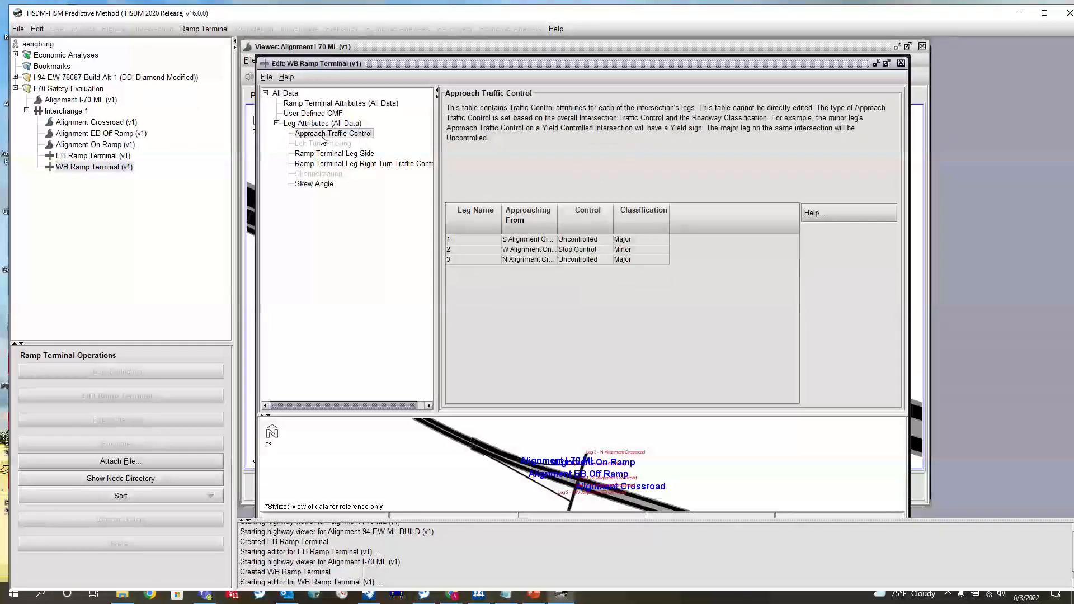
drag(557, 227, 649, 224)
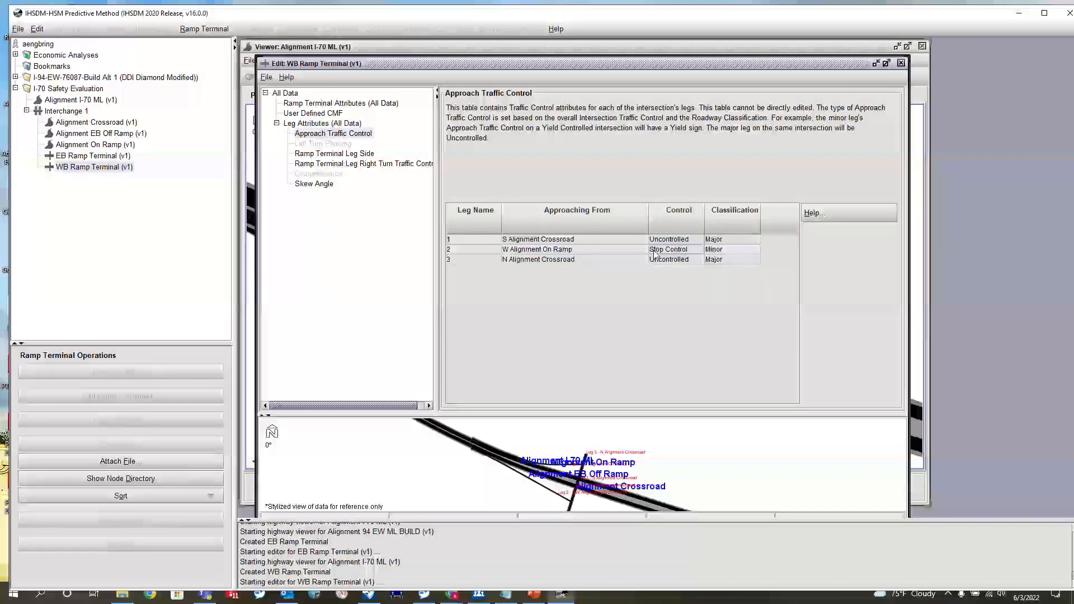
click(313, 154)
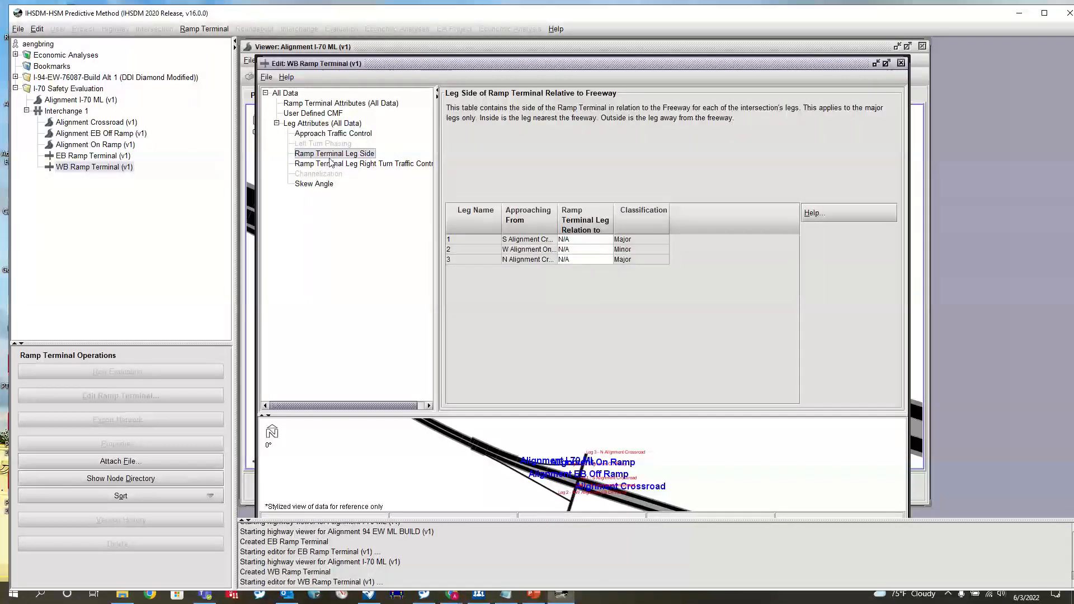
click(381, 164)
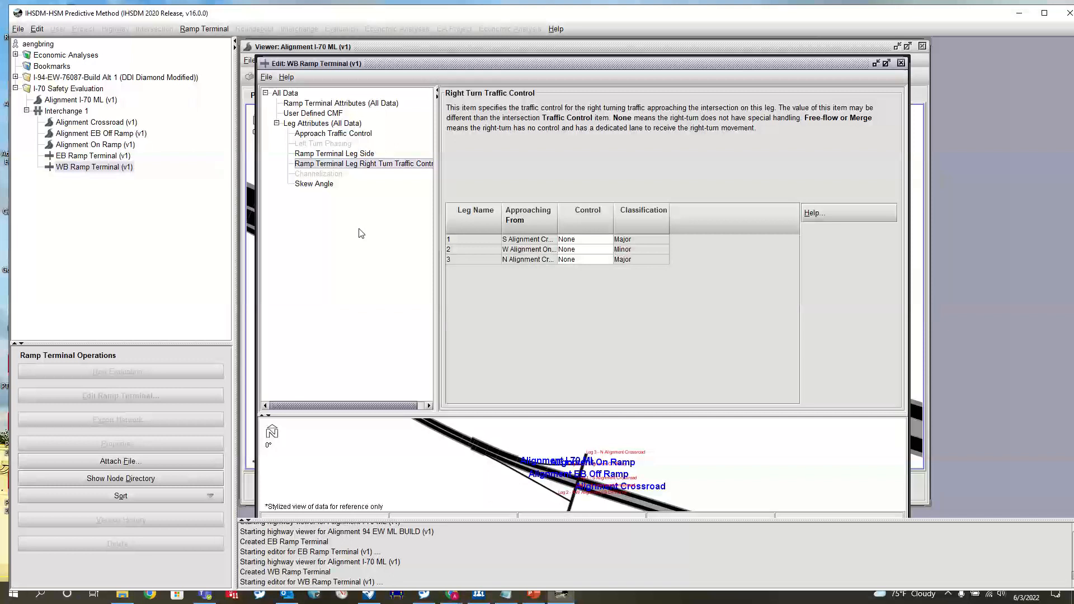
click(343, 137)
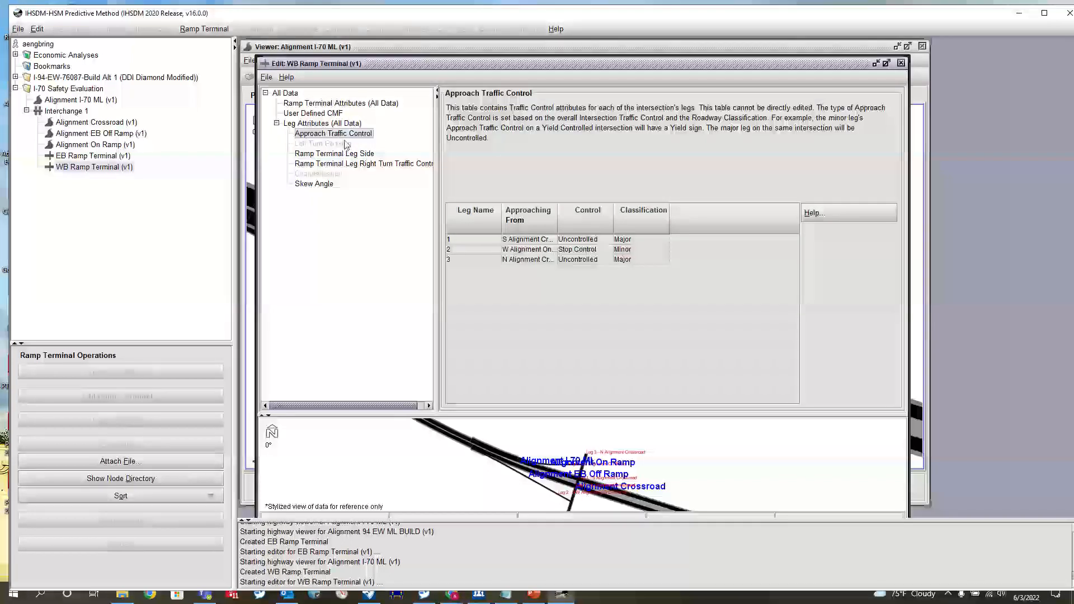
- Set the leg relation to freeway to Outside for the north crossroad leg and Inside for the south crossroad leg
click(330, 154)
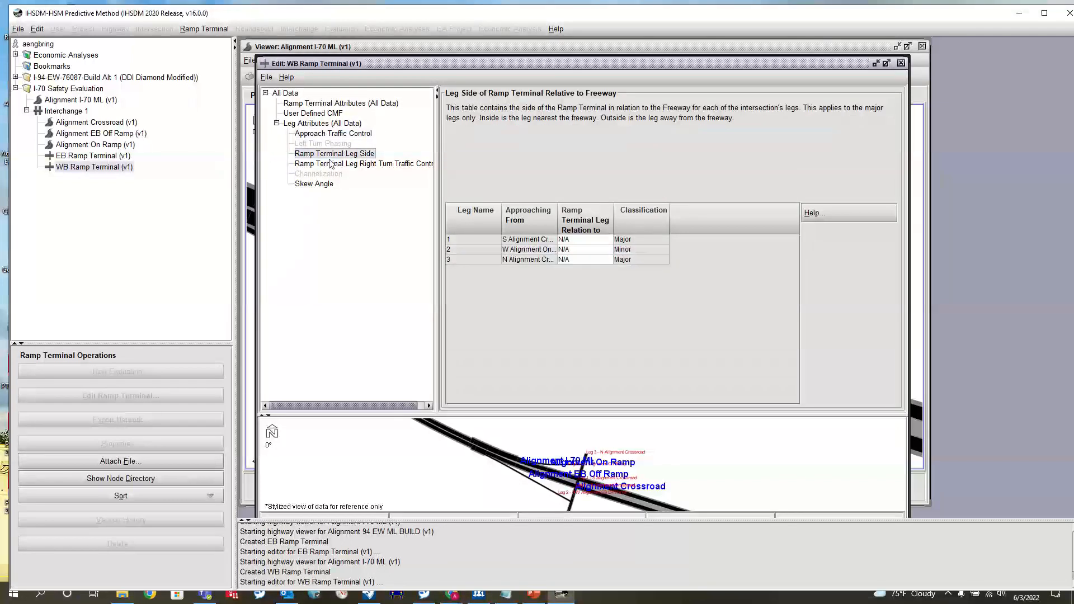
click(578, 260)
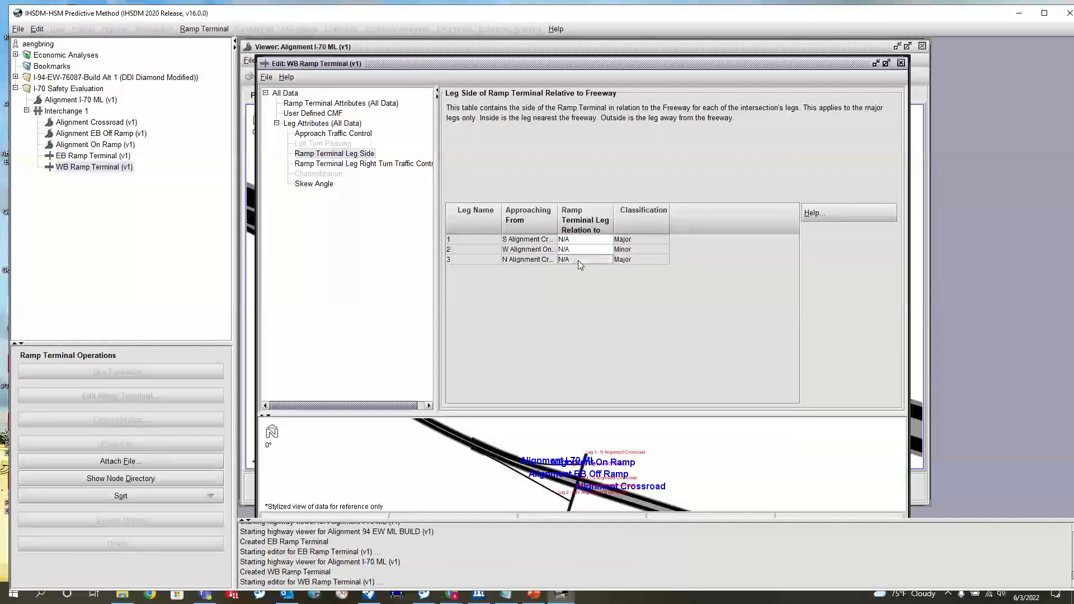
click(578, 260)
click(581, 239)
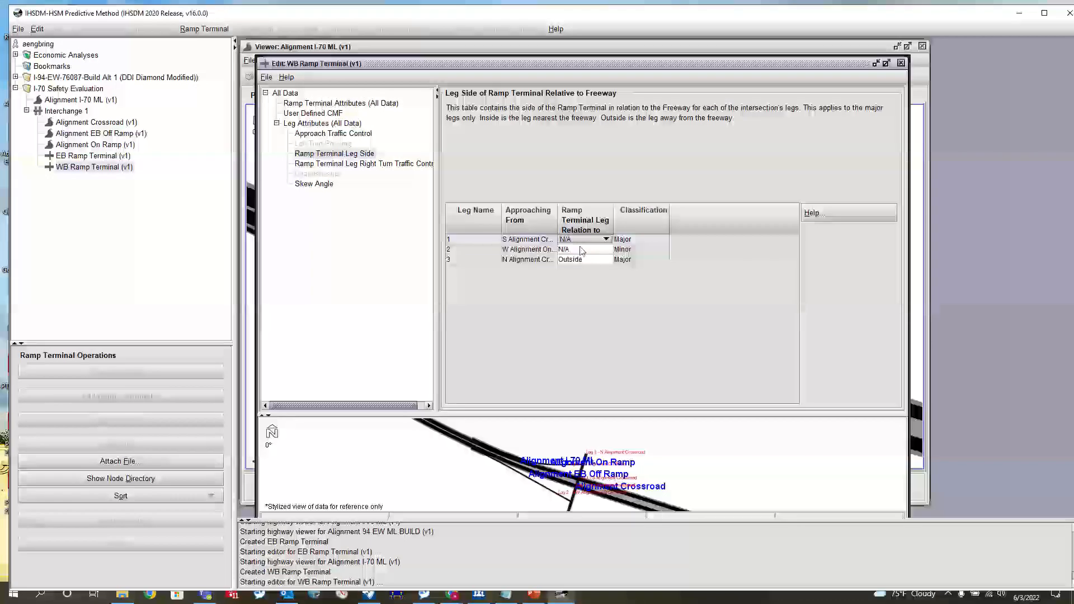
click(580, 239)
click(580, 258)
- Review the legs' skew angle and right-turn traffic control, and save and close the WB Ramp Terminal
click(314, 184)
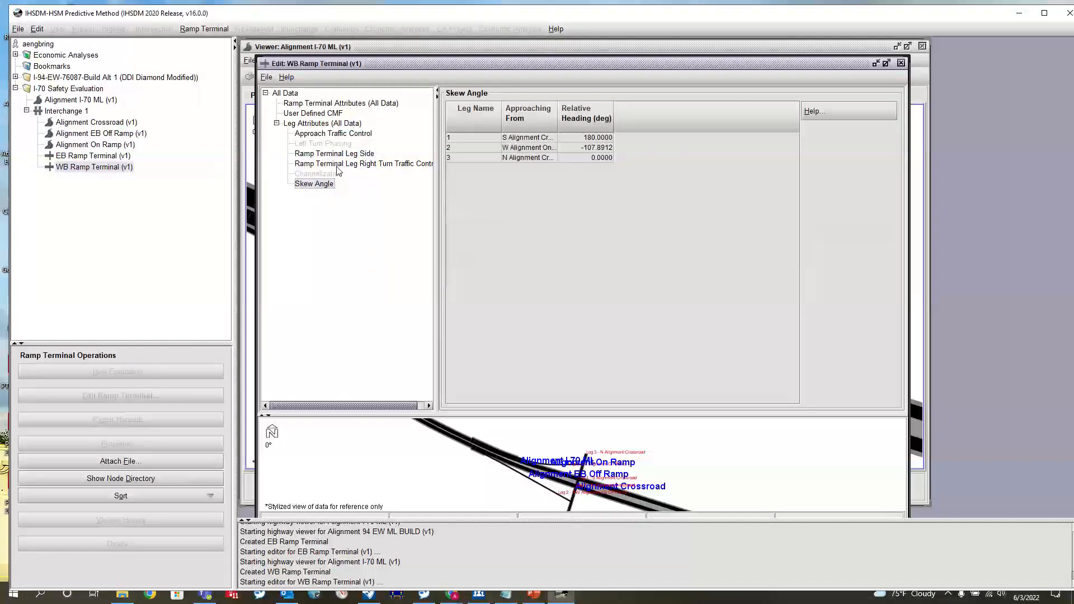
click(338, 165)
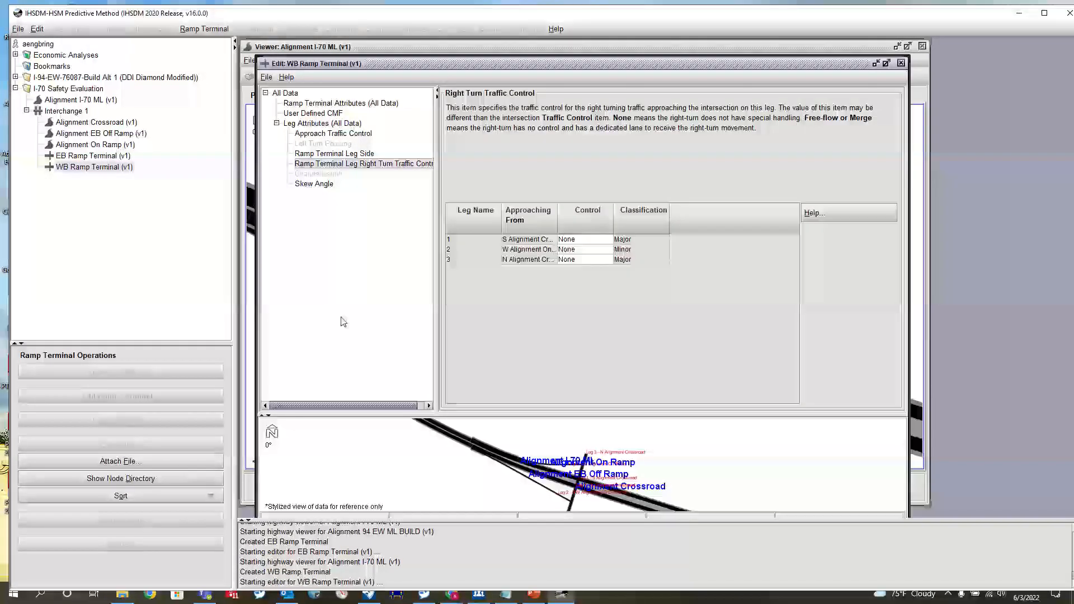
click(267, 76)
click(277, 106)
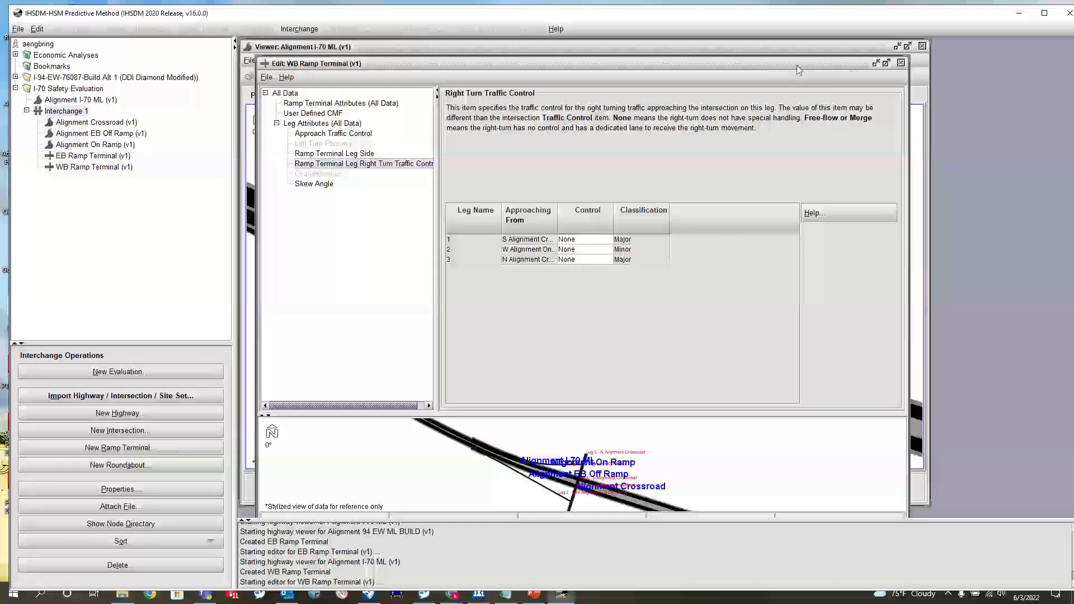
click(901, 63)
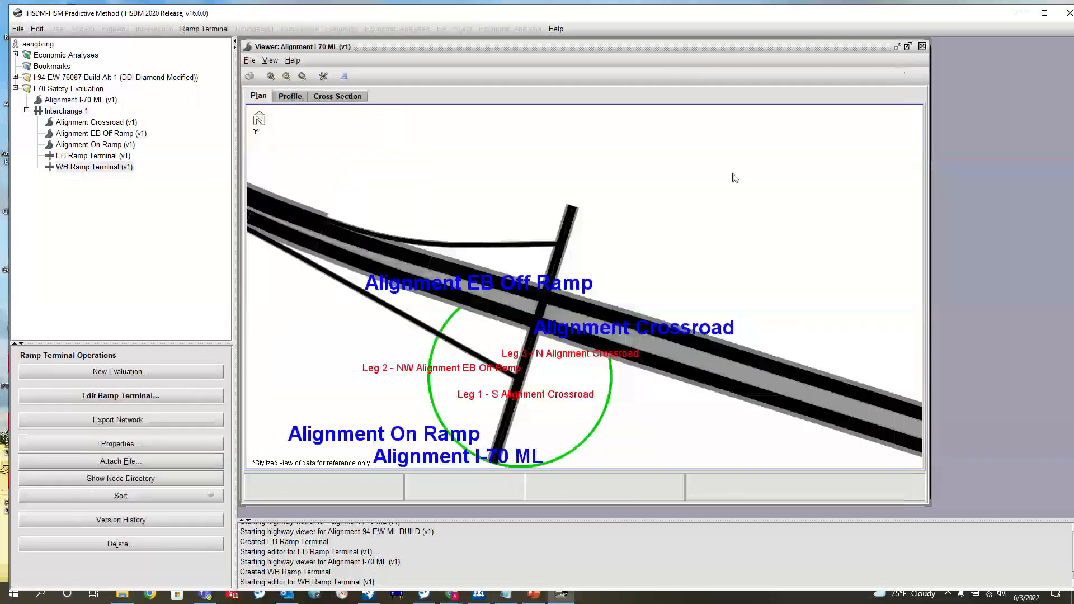
- Reopen the highway viewer for Alignment I-70 ML and examine both ramp terminals' legs and areas of influence in plan
click(922, 46)
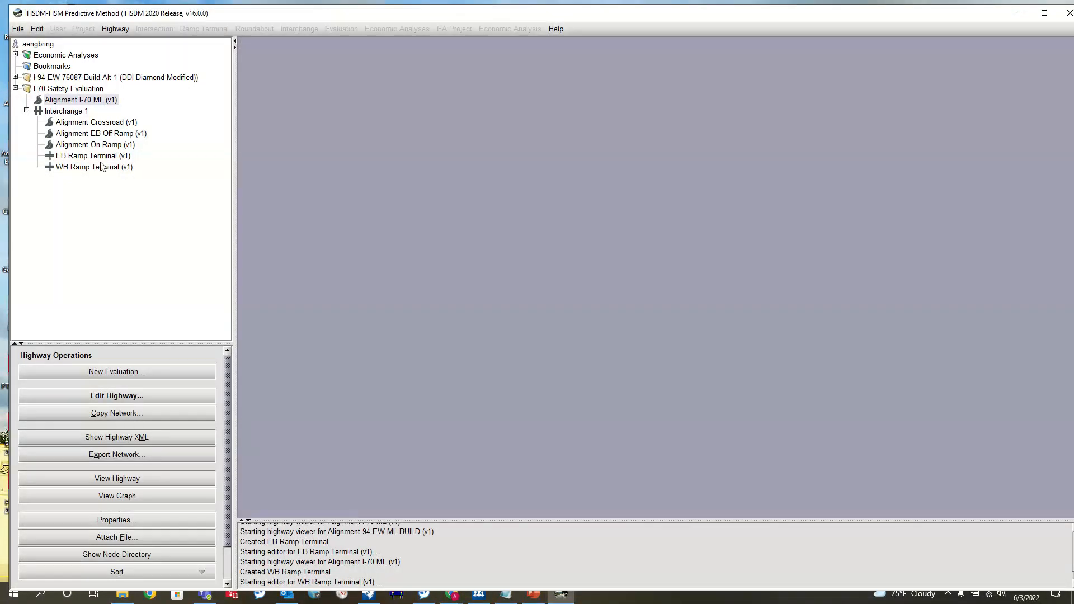
click(77, 100)
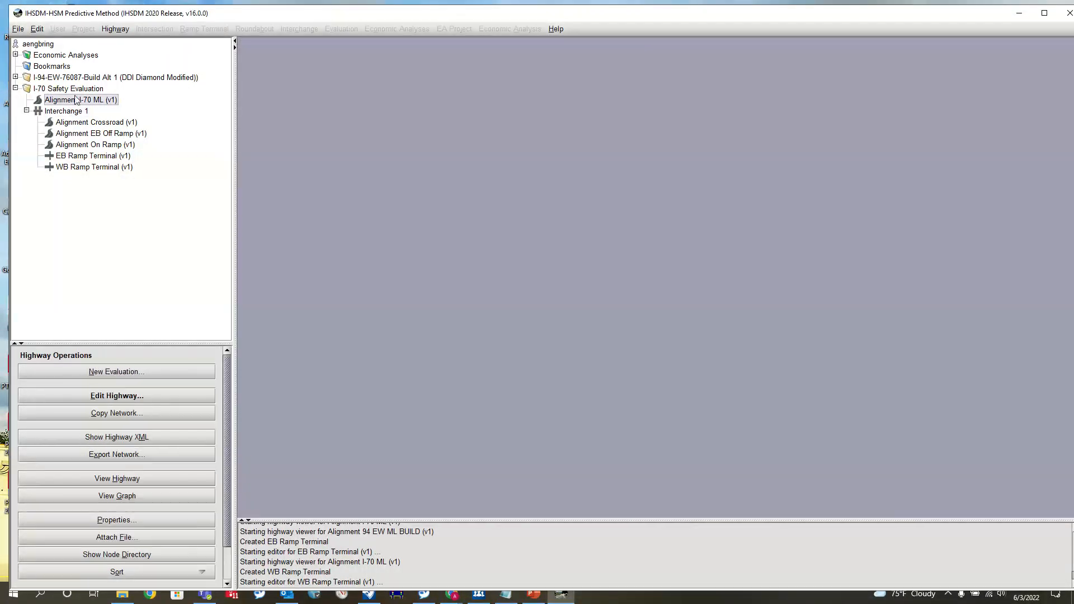
click(117, 480)
scroll(460, 180, up, 3)
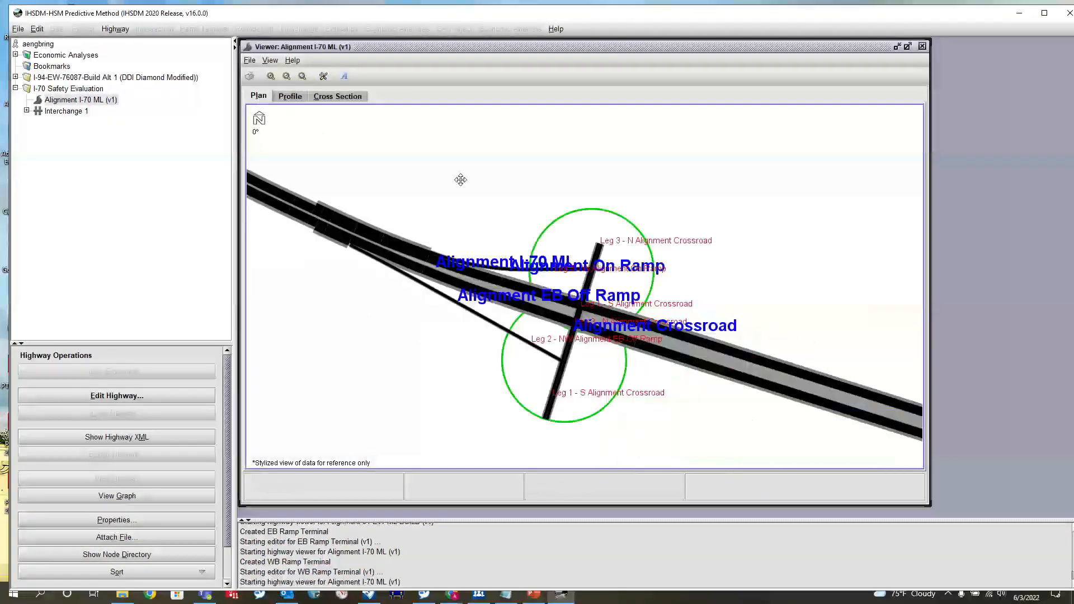
drag(460, 180, 429, 159)
scroll(559, 296, up, 7)
drag(567, 291, 654, 204)
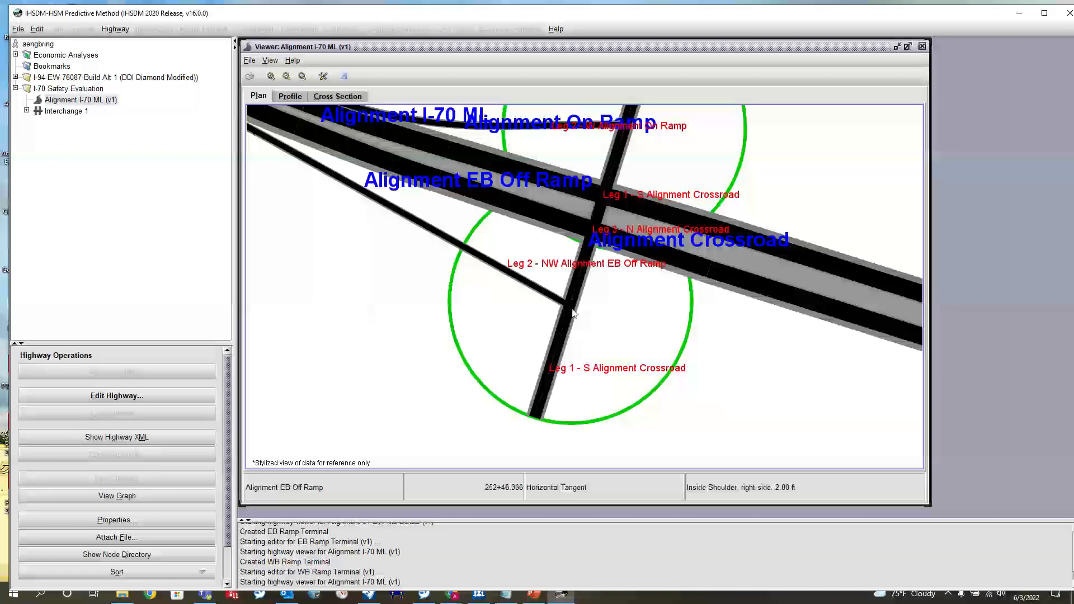
- Inspect where the ramps meet the crossroad and how the interchange sits along the full I-70 ML alignment in plan
scroll(576, 304, down, 6)
scroll(577, 303, up, 4)
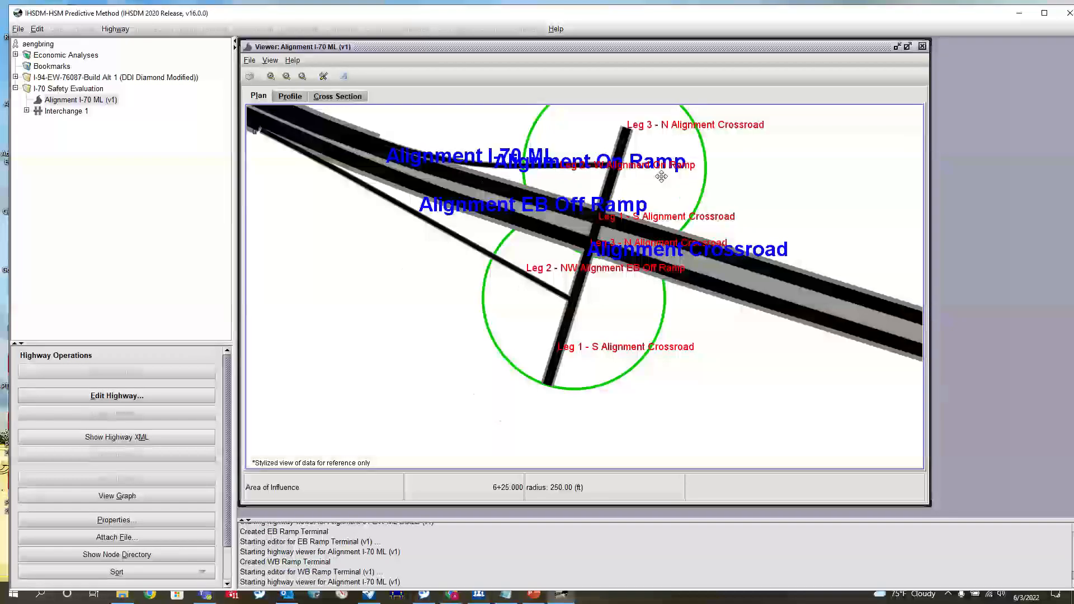
scroll(661, 177, up, 8)
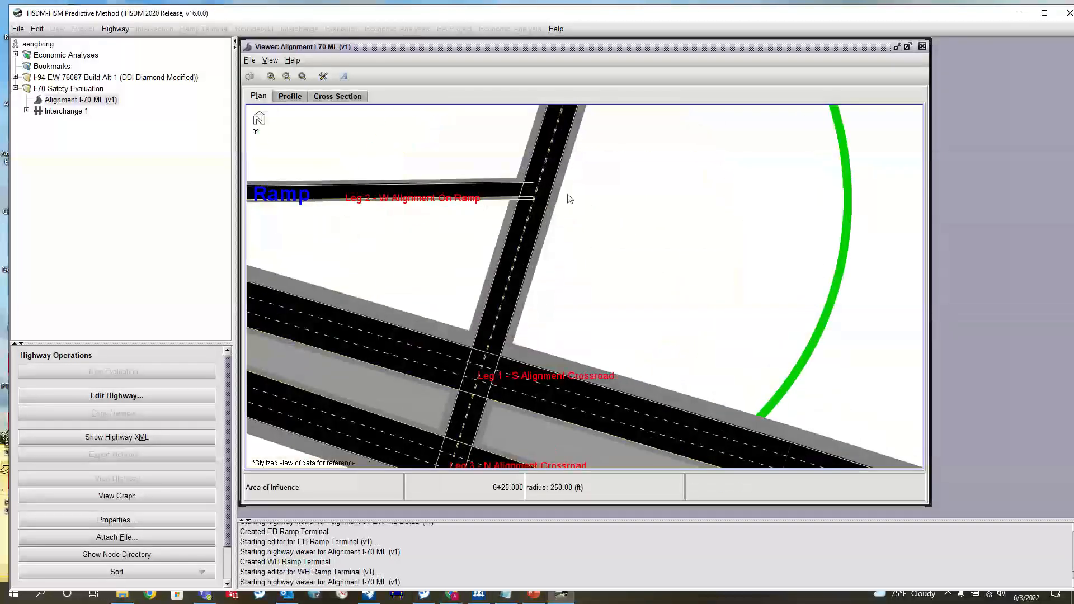
scroll(563, 196, down, 8)
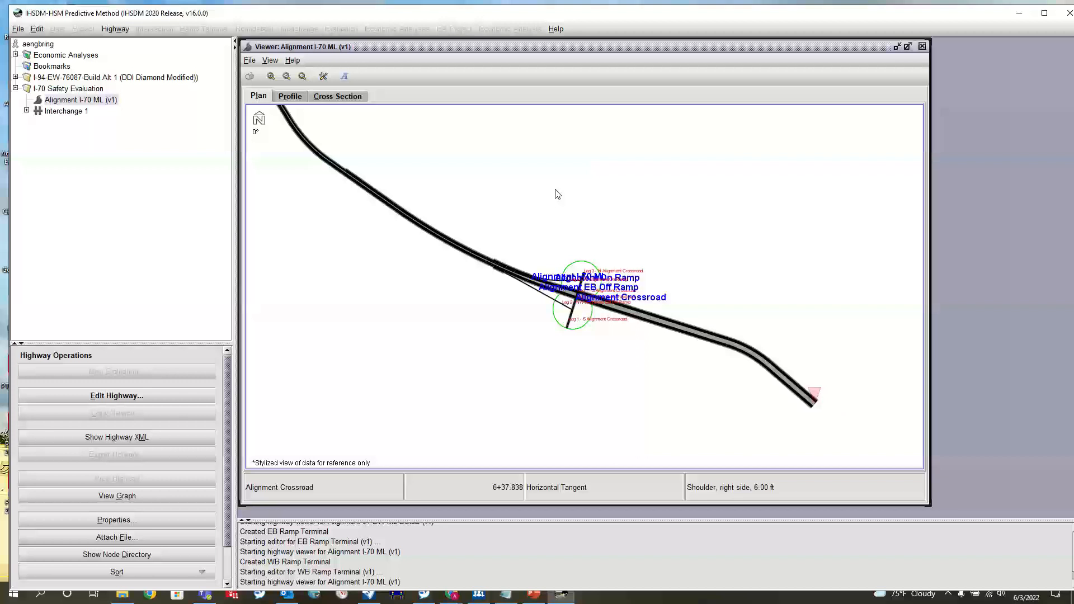
scroll(590, 301, up, 5)
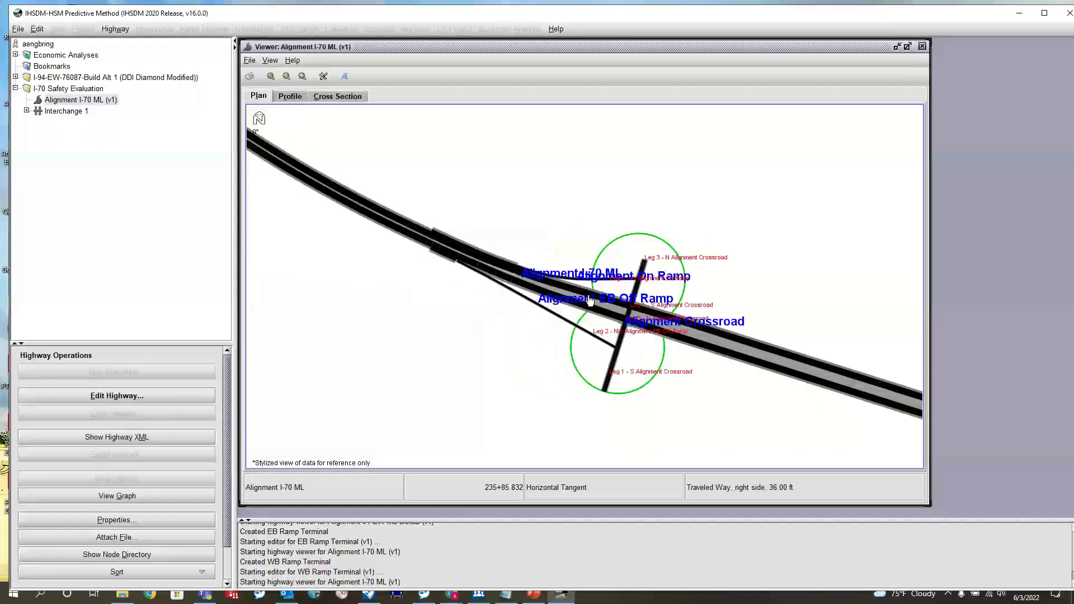
scroll(591, 301, up, 3)
scroll(587, 244, down, 3)
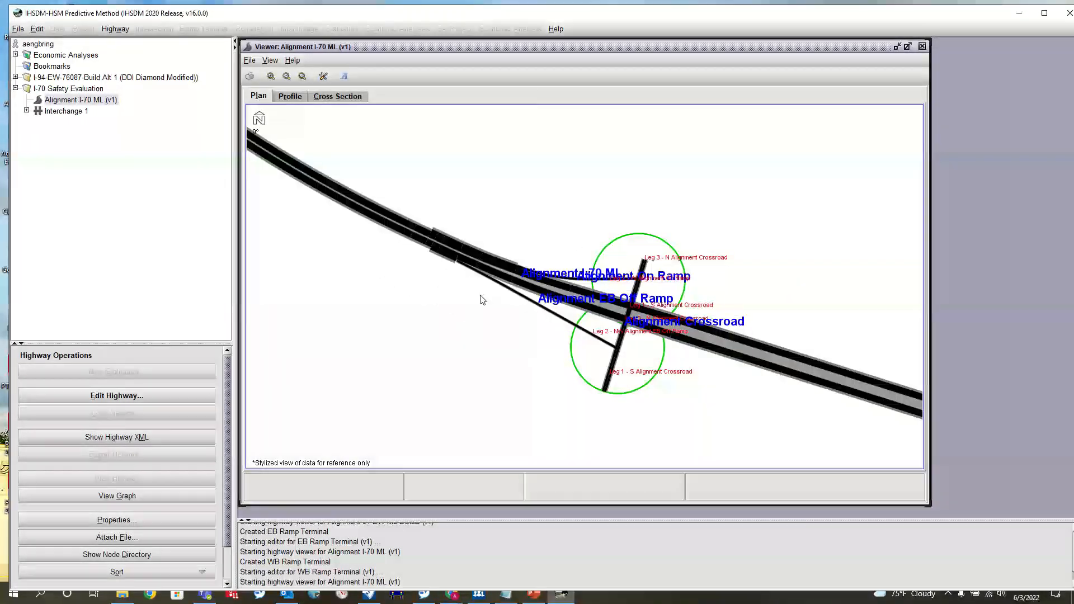
scroll(591, 277, down, 3)
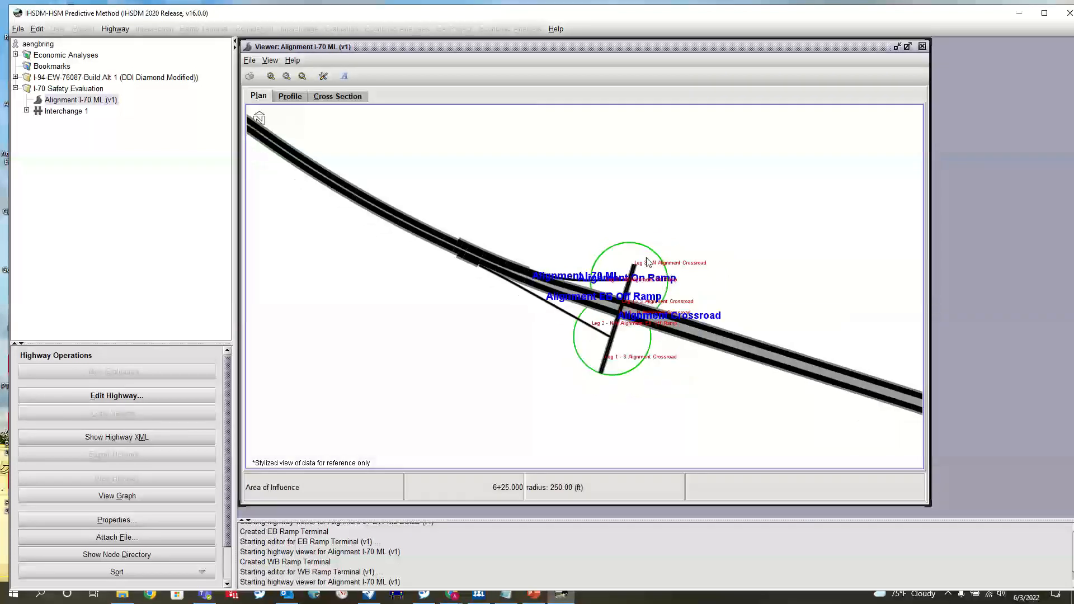
scroll(653, 274, down, 3)
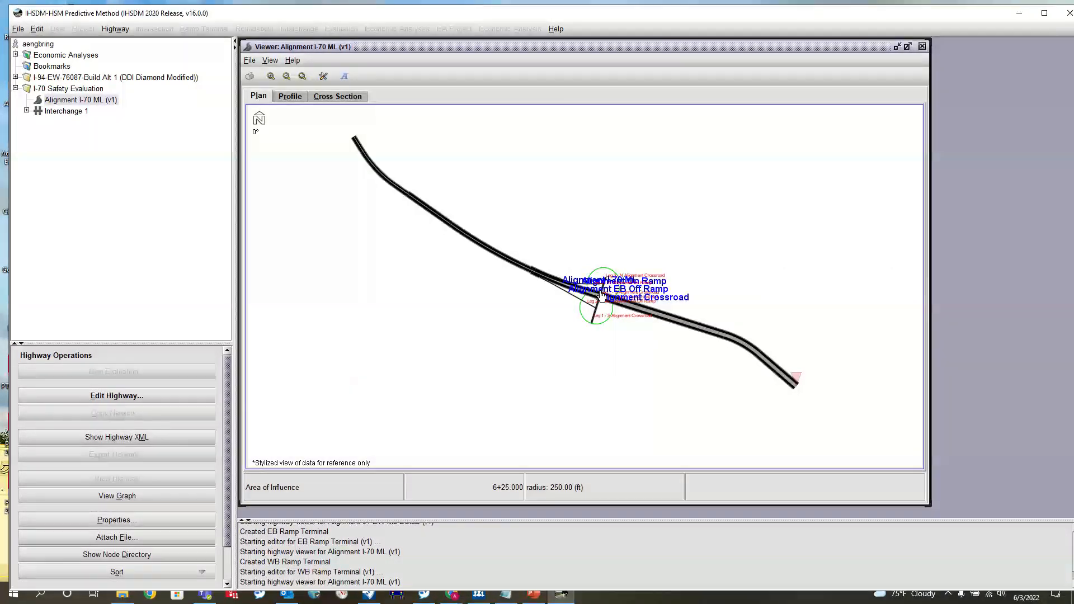
scroll(601, 296, up, 3)
scroll(602, 296, down, 4)
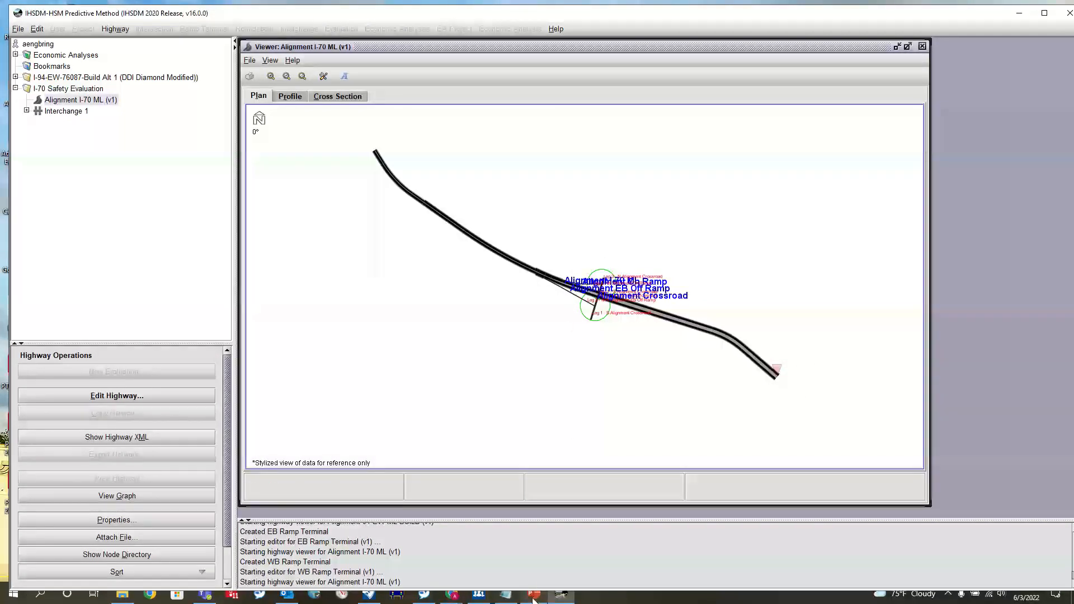
- Switch to Alignments.dgn in OpenRoads Designer, check the alignments over the aerial, and tile its window side by side with IHSDM
mouse_move(534, 600)
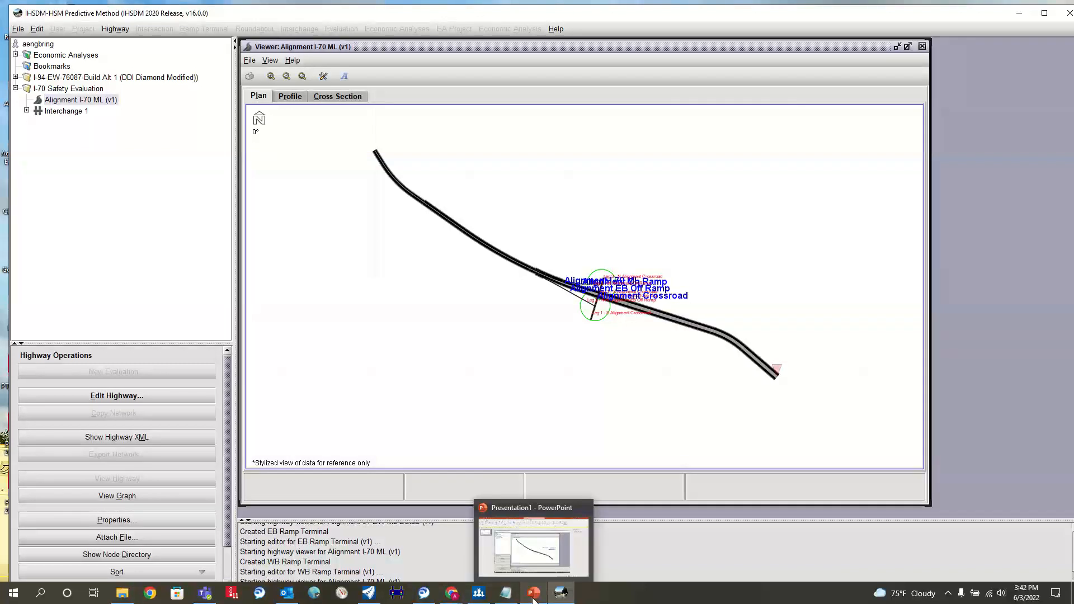
click(369, 593)
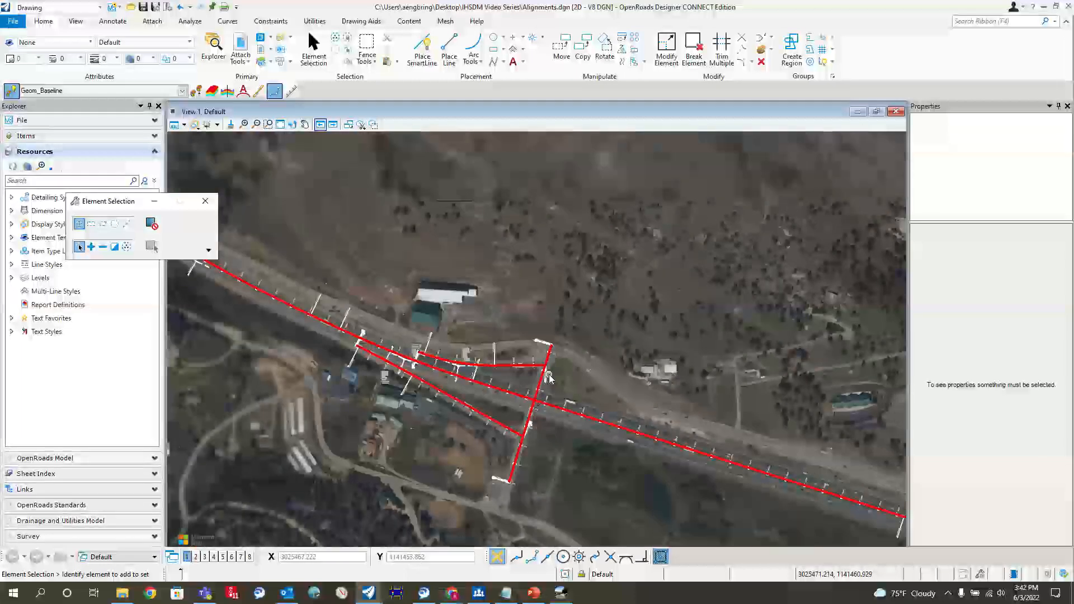
scroll(549, 378, down, 4)
scroll(395, 227, up, 1)
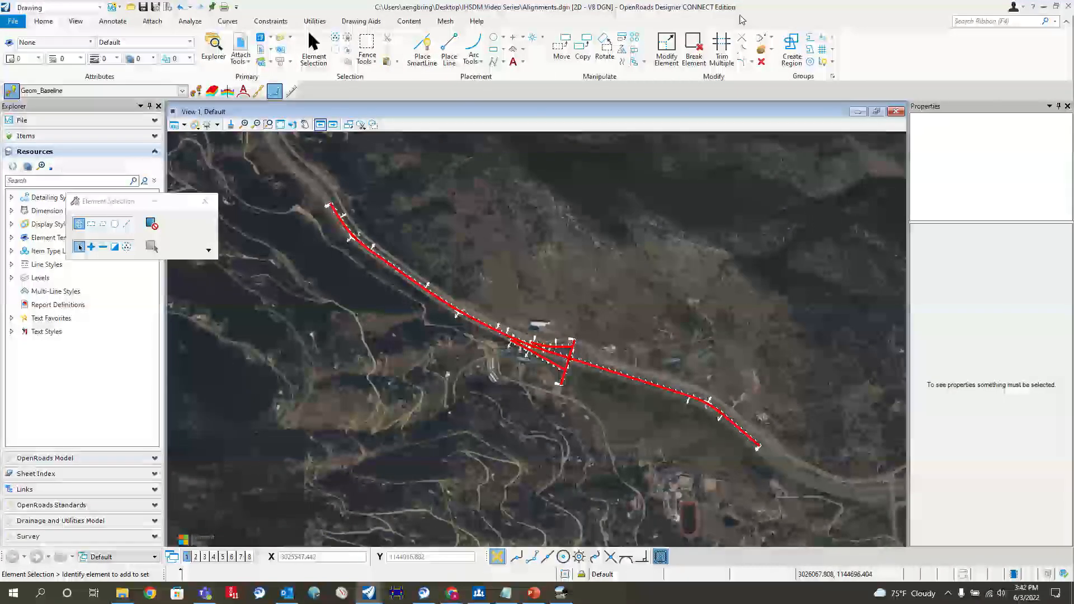
key(super+Left)
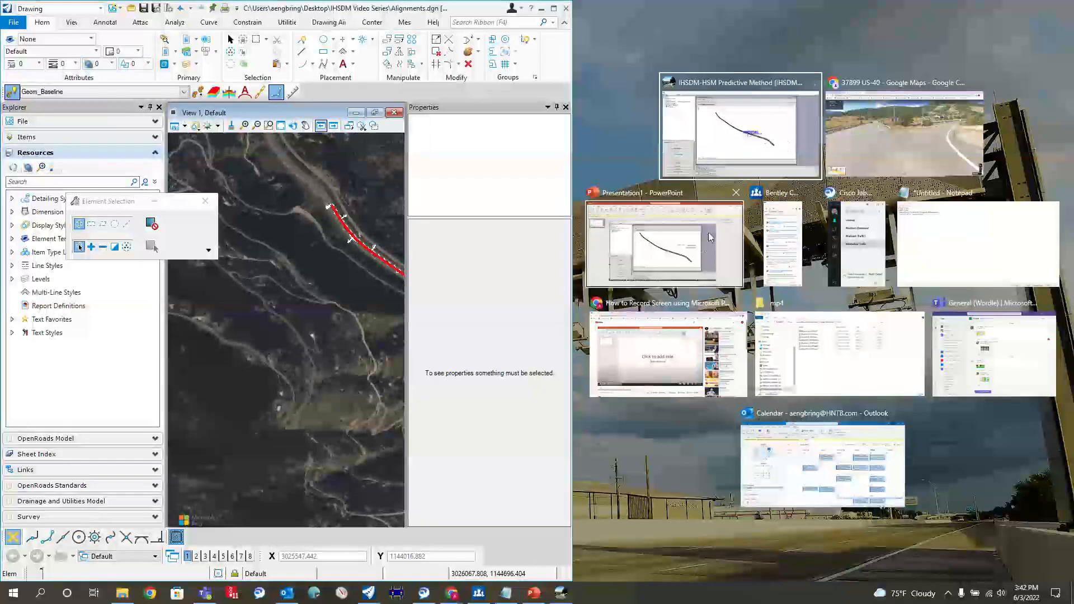
click(763, 136)
drag(871, 297, 698, 298)
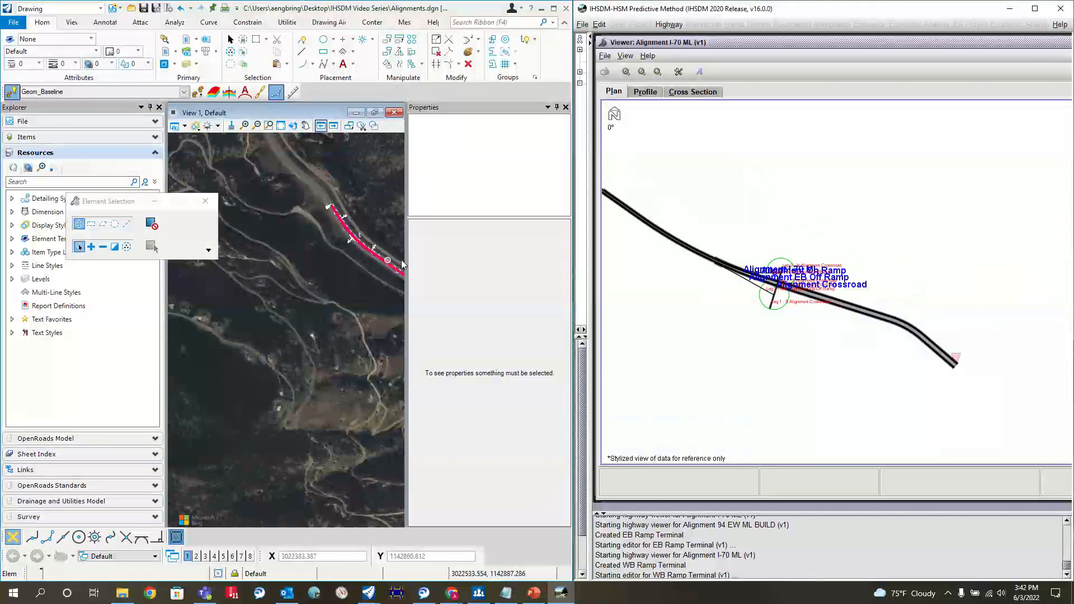
- Widen the drawing's View 1 by narrowing the Properties and Explorer panes on either side of it
click(402, 146)
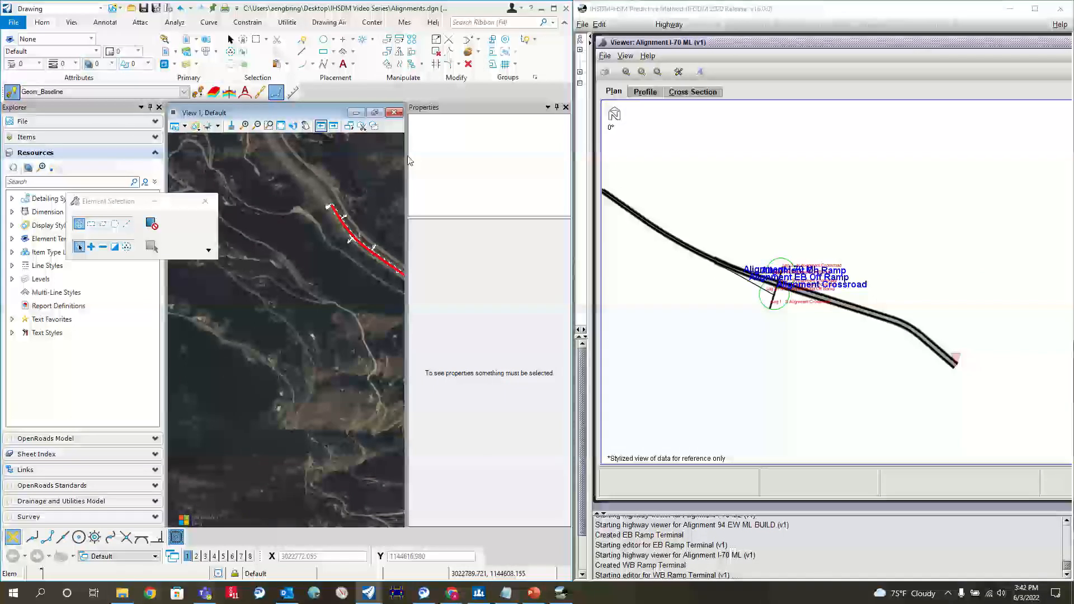
drag(409, 160, 435, 161)
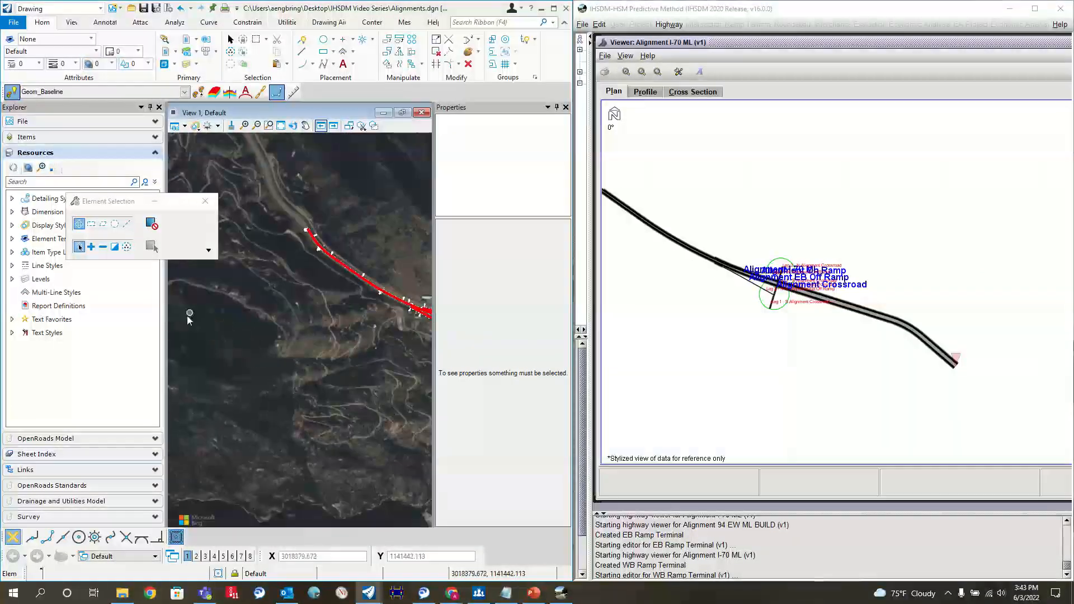
drag(168, 329, 138, 330)
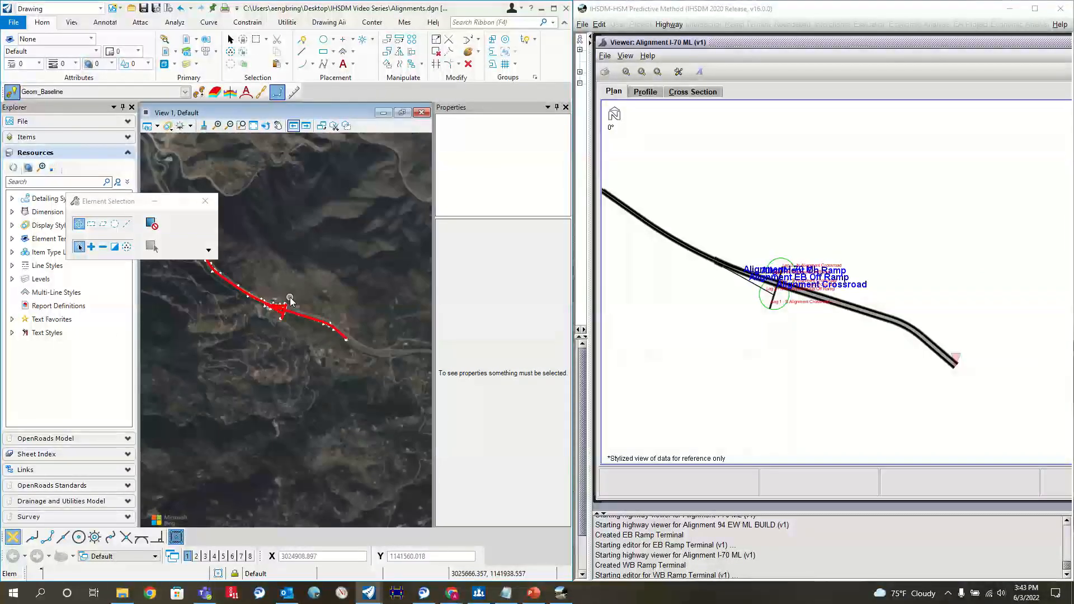
- Compare the I-70 mainline and interchange layout in the IHSDM plan with the alignments drawn over the aerial imagery
click(741, 221)
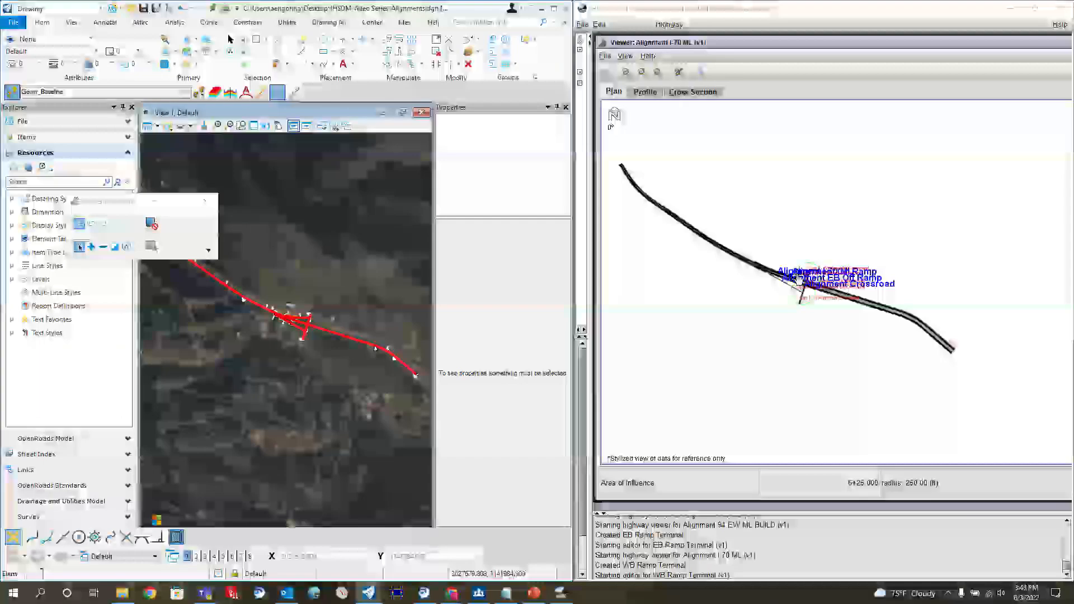
scroll(308, 316, up, 2)
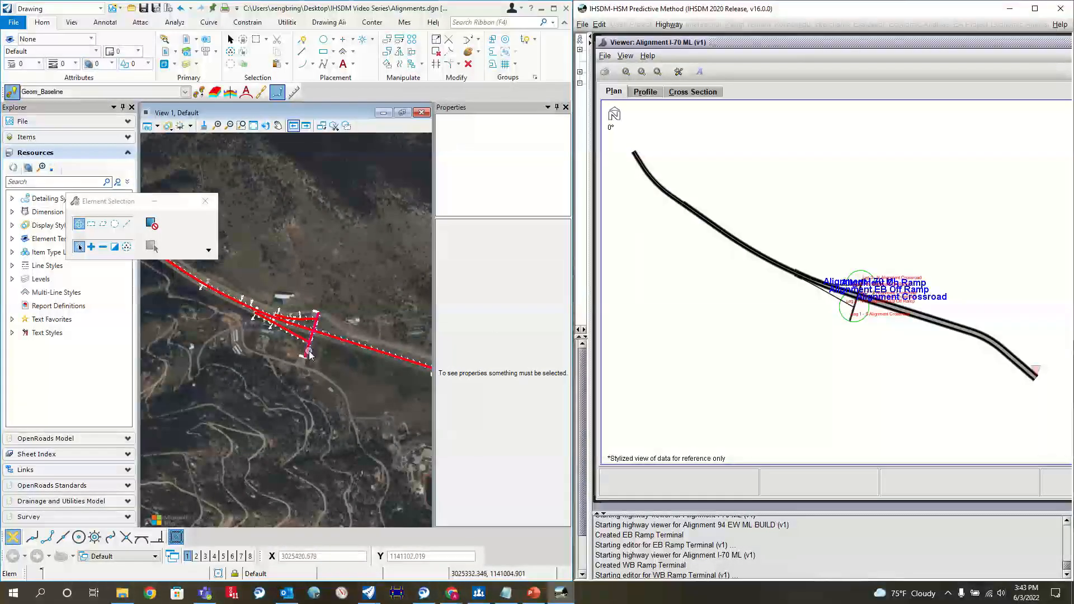
click(761, 265)
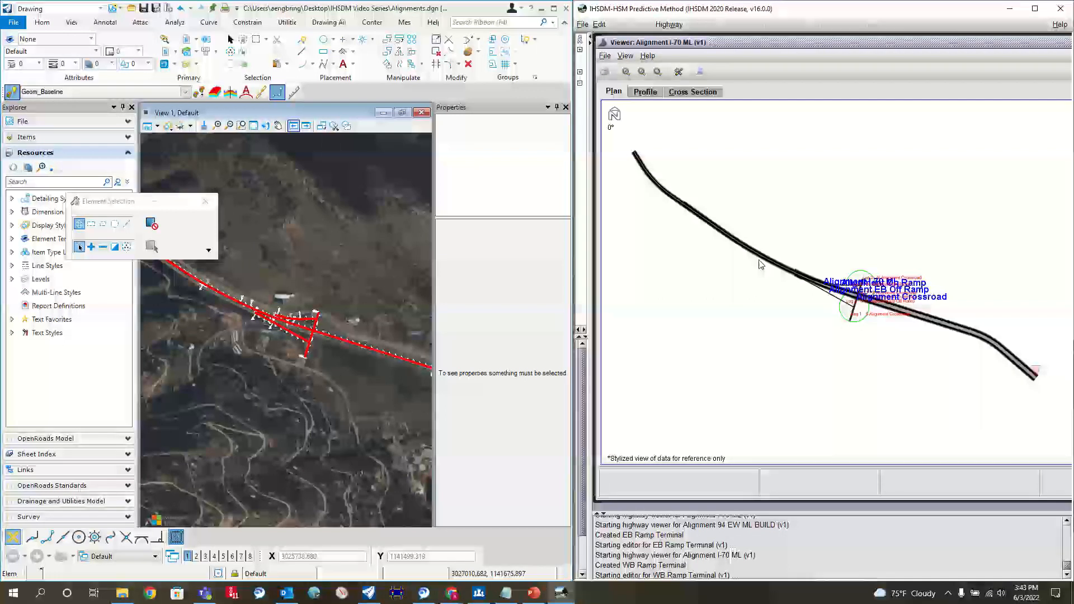
scroll(760, 265, up, 2)
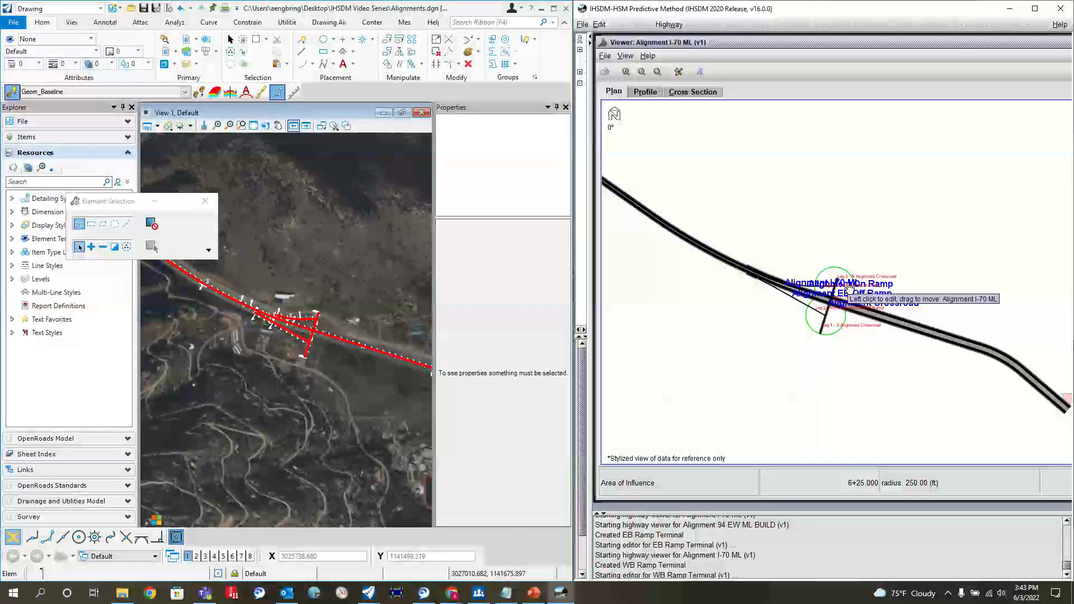
drag(819, 241, 845, 156)
scroll(845, 156, up, 5)
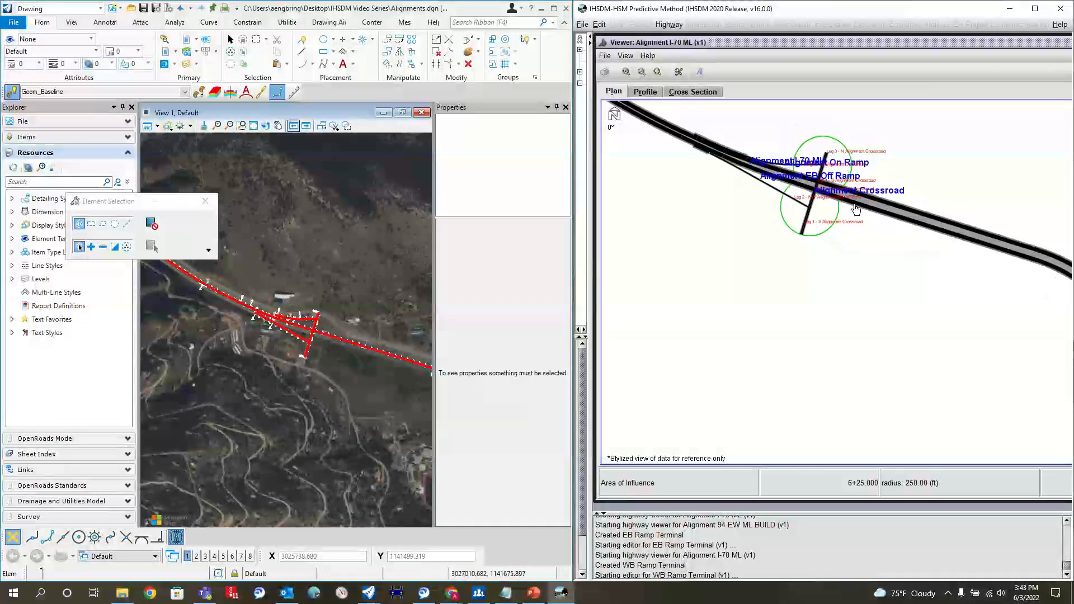
drag(817, 234, 868, 294)
scroll(867, 295, down, 1)
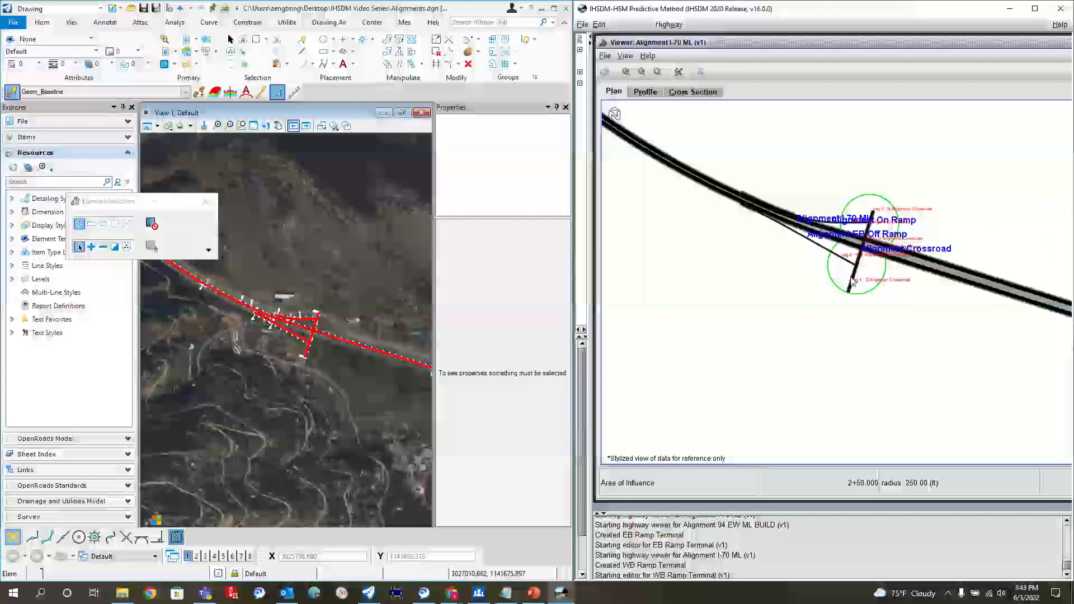
- Examine the EB off ramp, on ramp and crossroad in the IHSDM plan against their counterparts in the OpenRoads drawing
scroll(752, 224, up, 4)
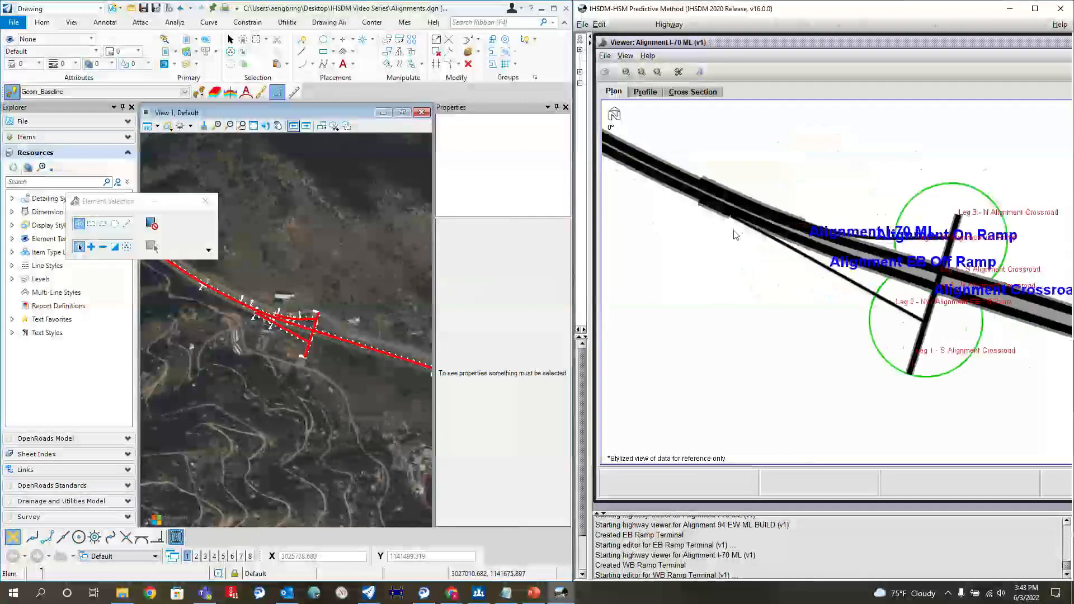
scroll(735, 234, down, 2)
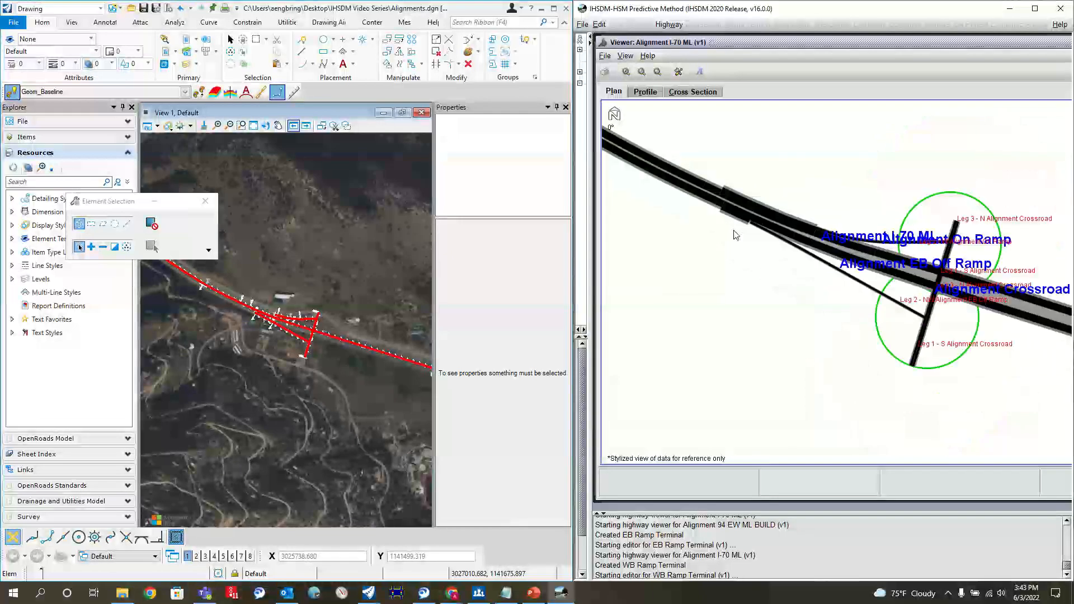
scroll(735, 235, down, 3)
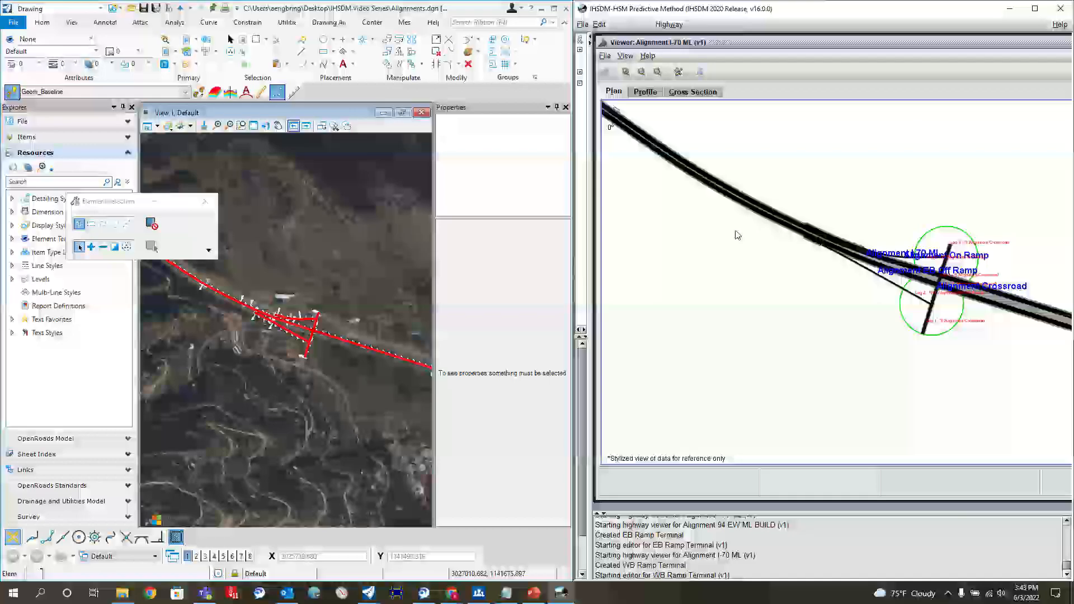
drag(963, 339, 875, 359)
scroll(873, 350, up, 1)
scroll(933, 279, up, 1)
drag(858, 207, 951, 167)
scroll(911, 256, up, 1)
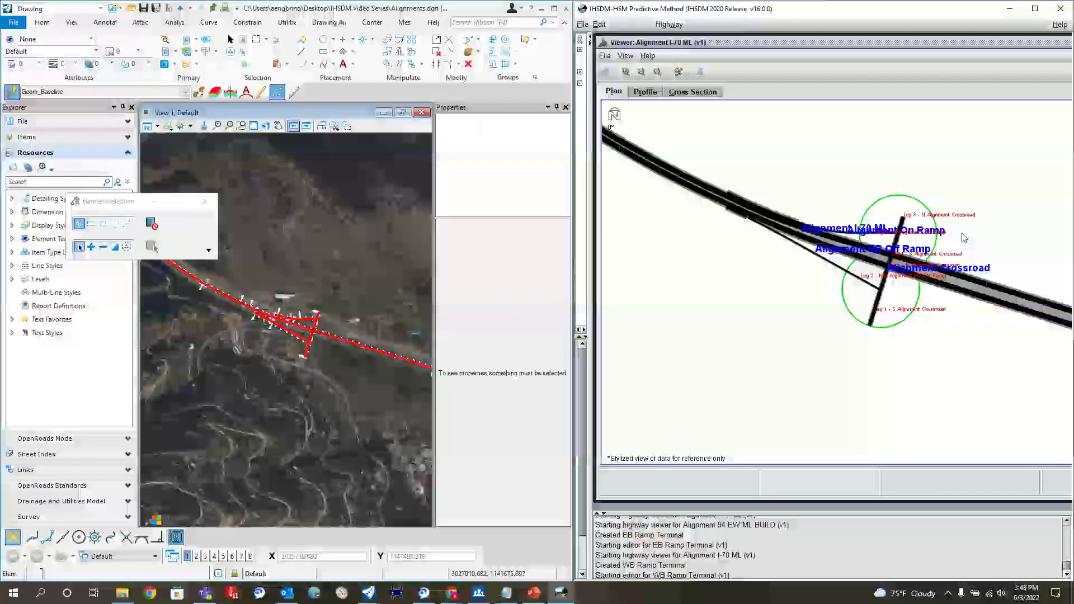
scroll(817, 291, down, 3)
drag(914, 218, 806, 227)
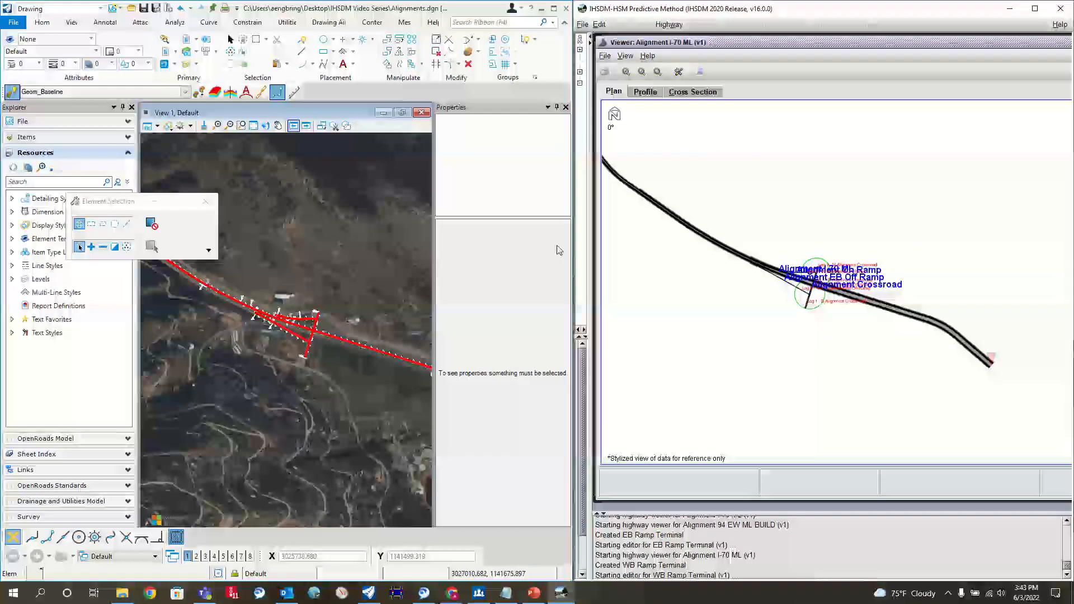
click(532, 589)
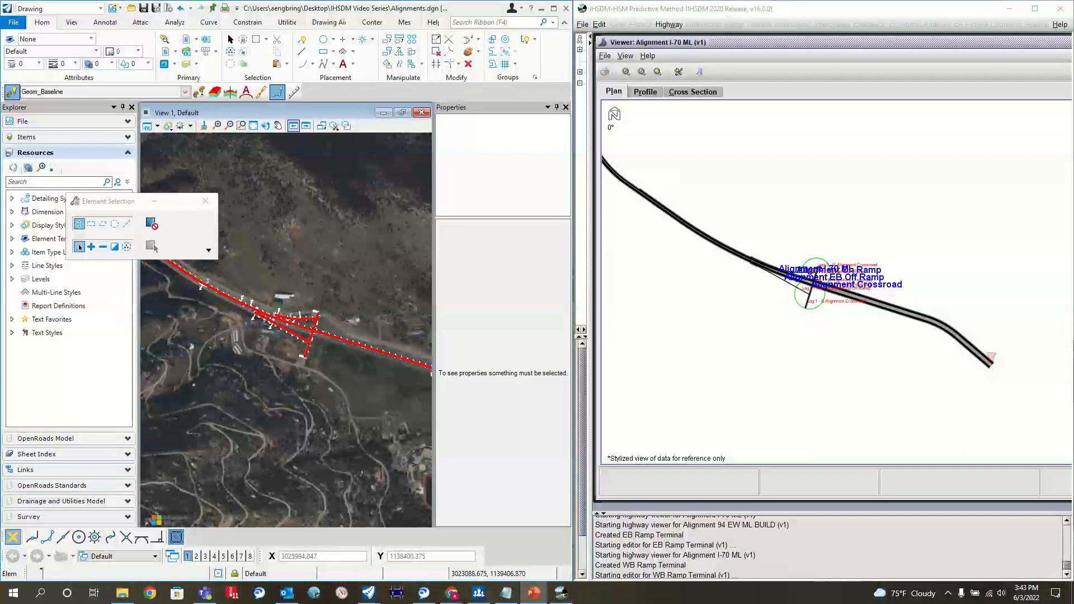